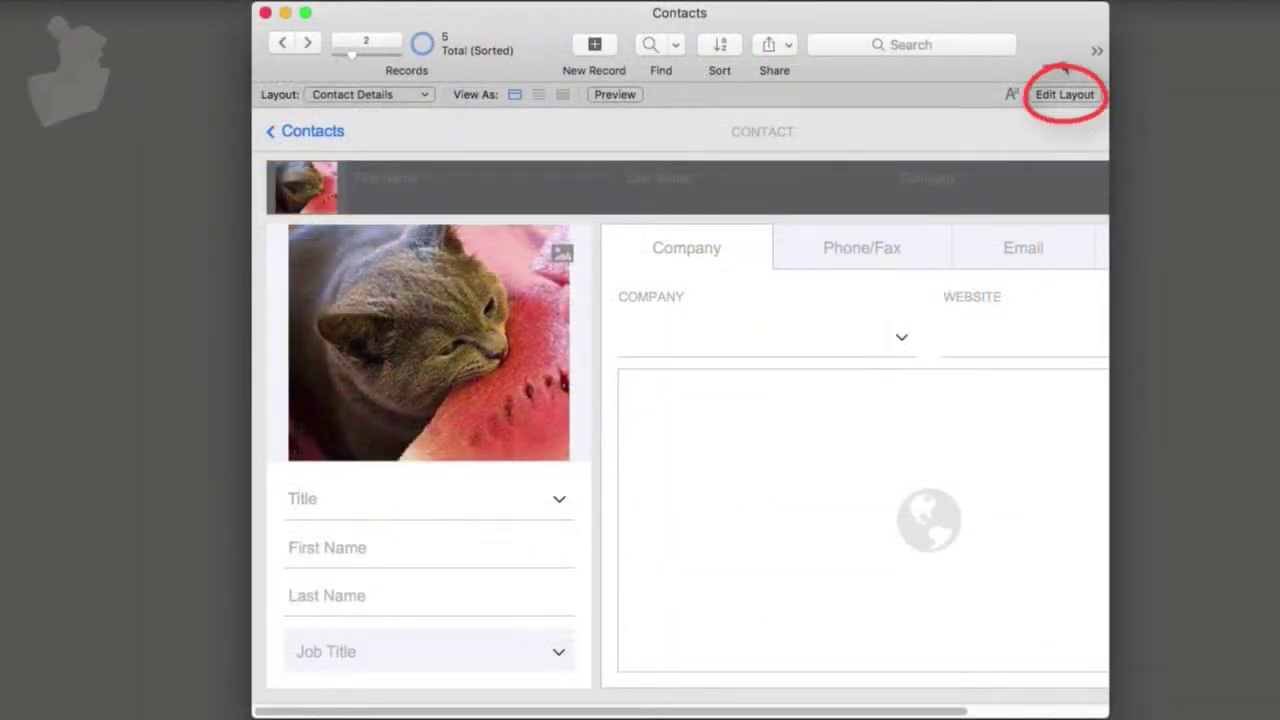
# - Open the Contact Details layout for editing and review the inspector's style, appearance and data settings
pyautogui.click(1065, 99)
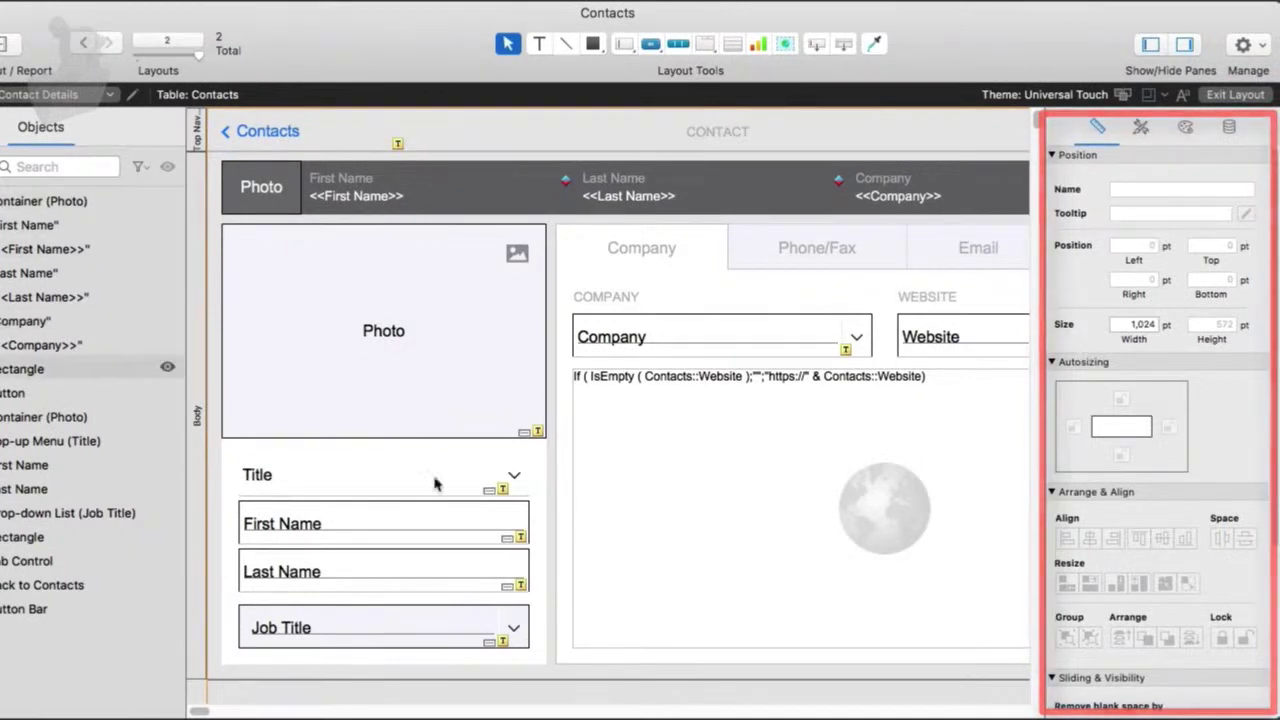
pyautogui.click(1141, 127)
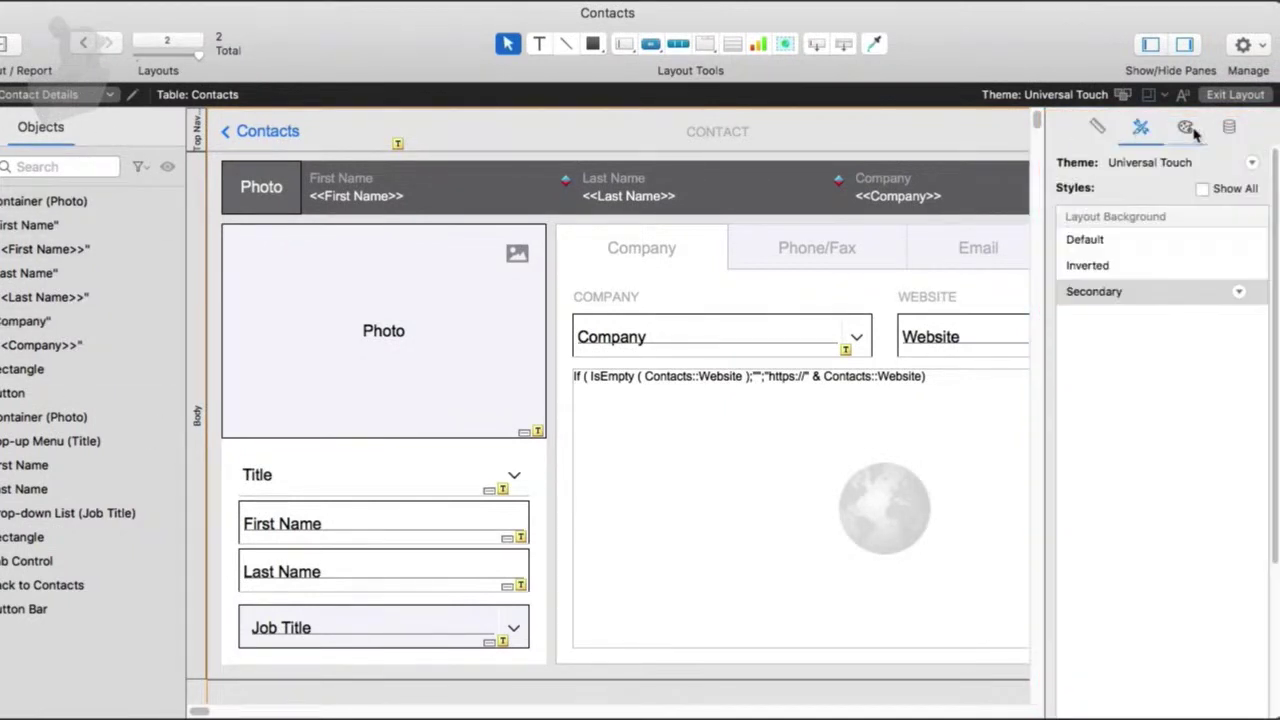
pyautogui.click(1185, 127)
pyautogui.click(1229, 127)
pyautogui.click(1185, 127)
pyautogui.click(1141, 127)
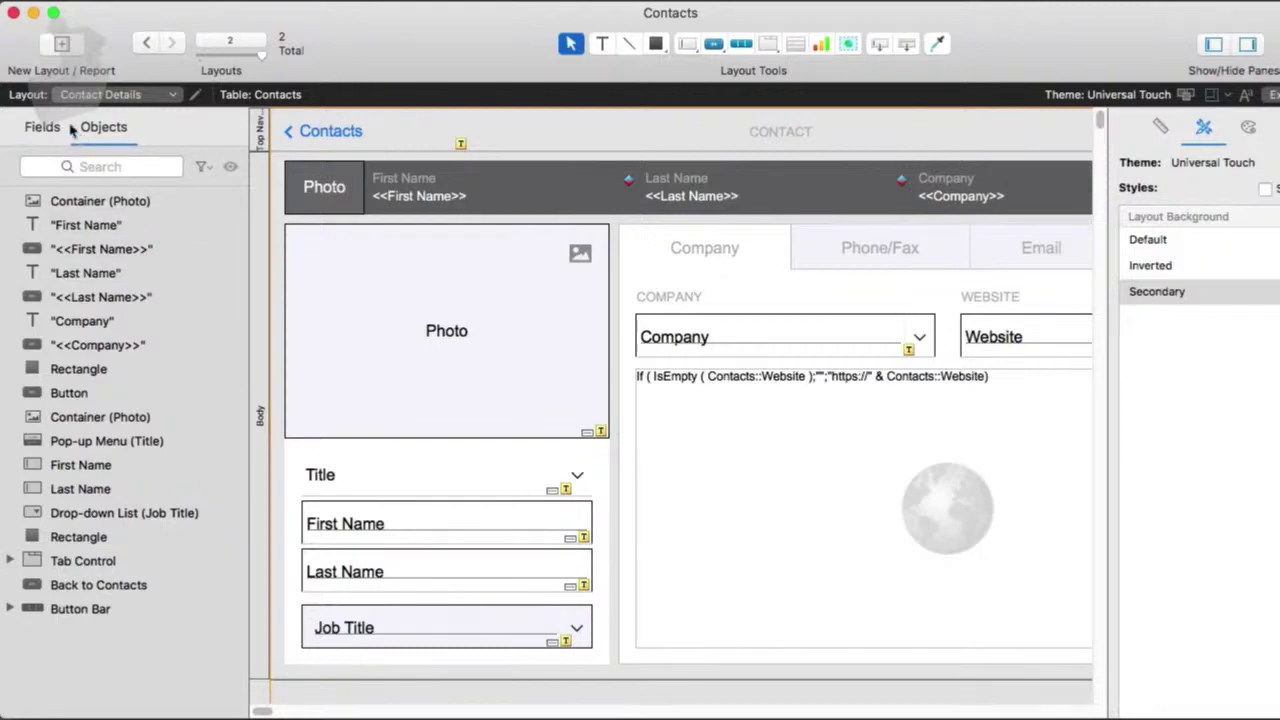
# - Create a text field named "Cat's name" in the Contacts table and place it with its label below Job Title
pyautogui.click(44, 130)
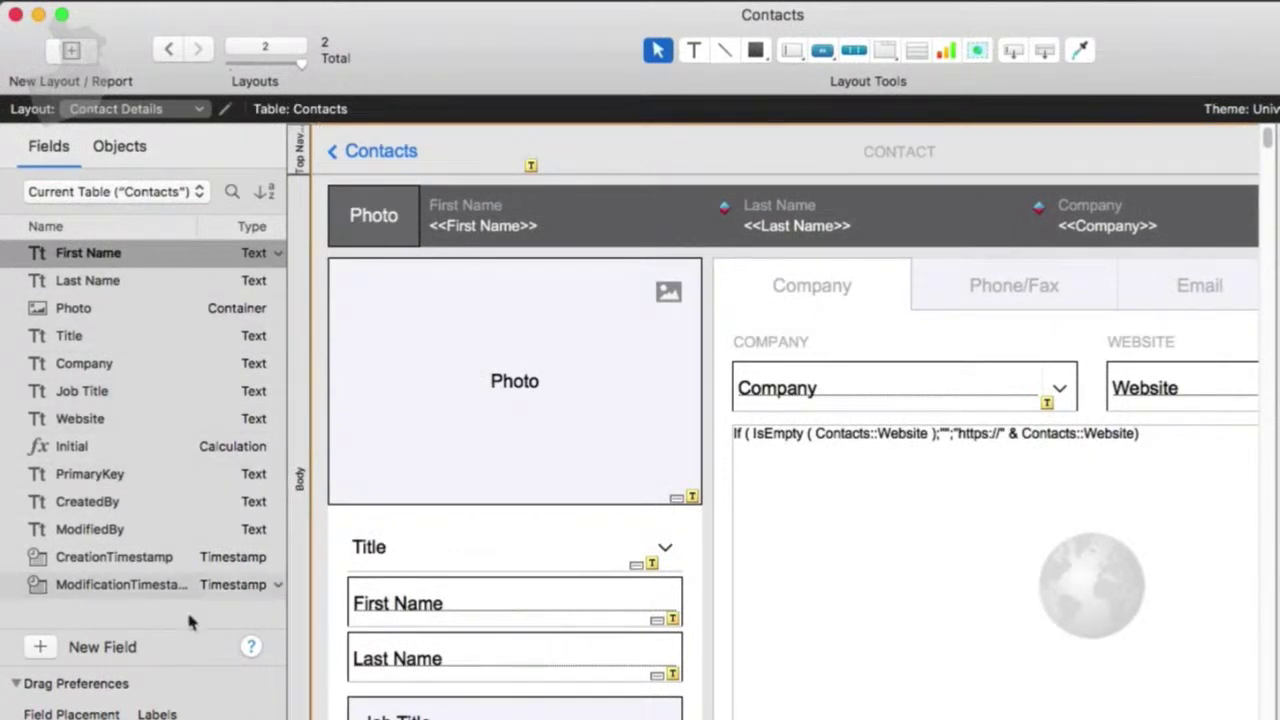
pyautogui.click(42, 647)
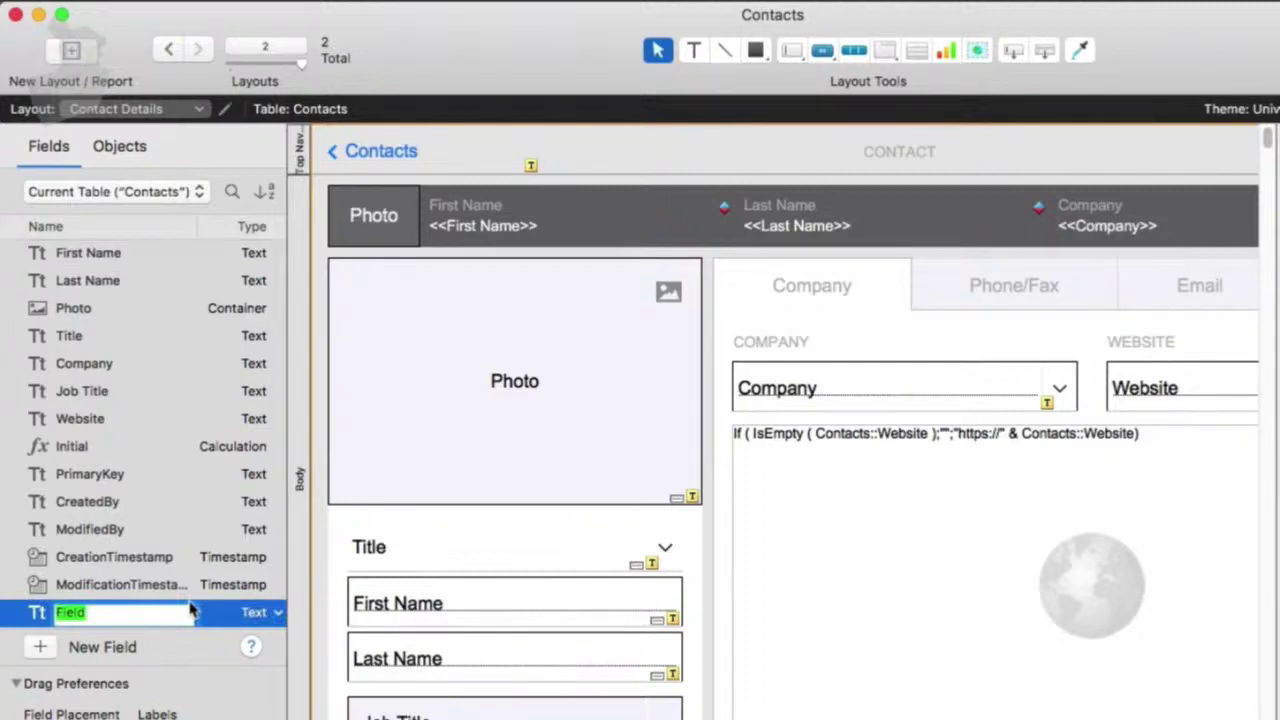
pyautogui.write("Cat's name")
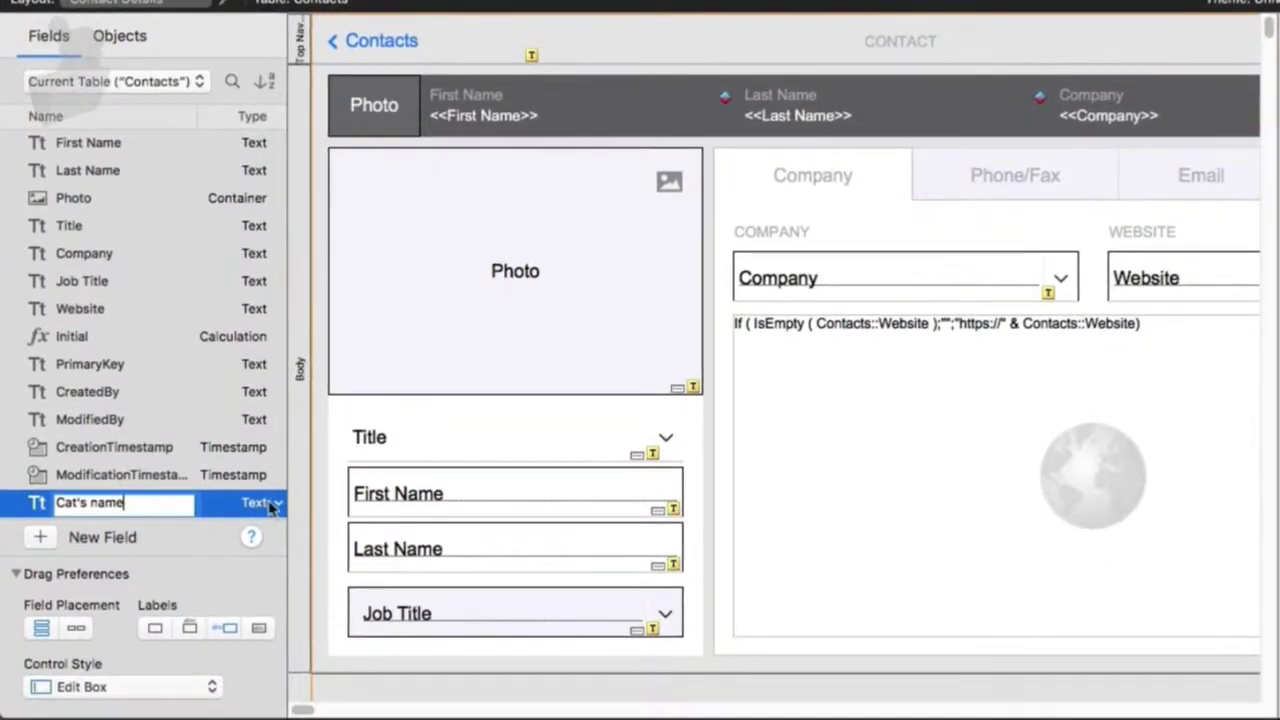
pyautogui.click(270, 503)
pyautogui.click(237, 503)
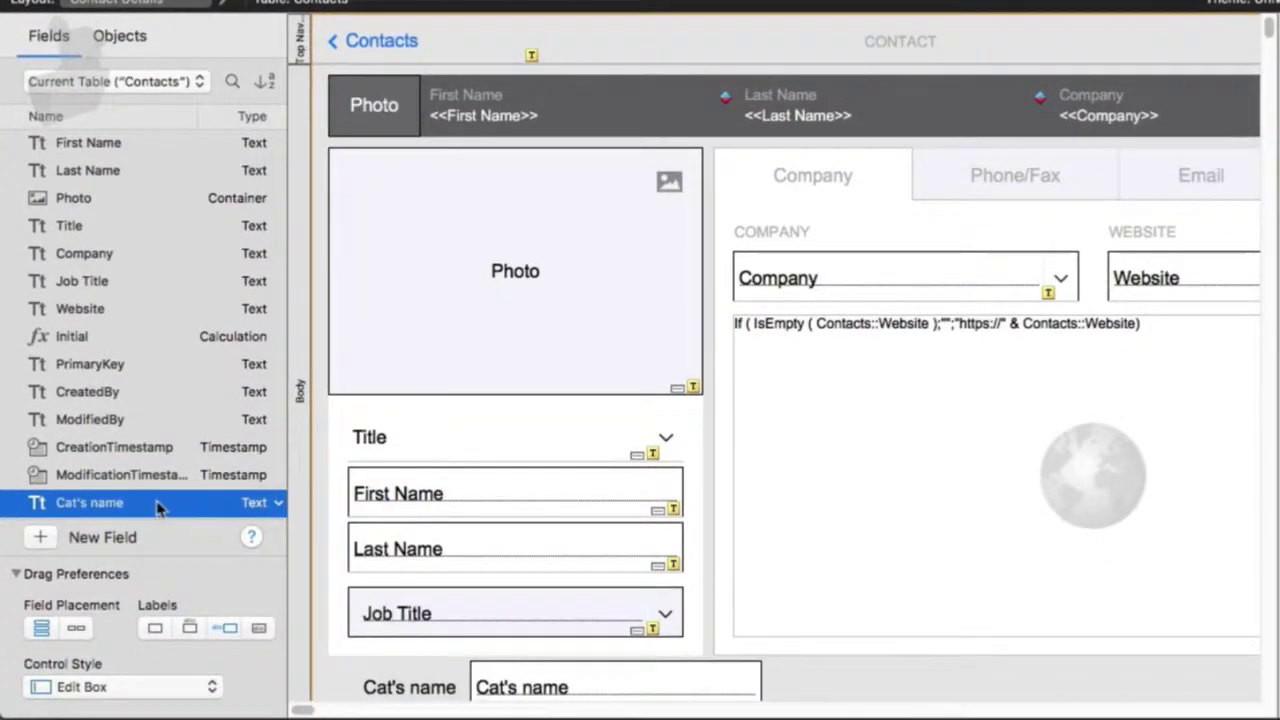
pyautogui.moveTo(237, 503); pyautogui.dragTo(409, 689)
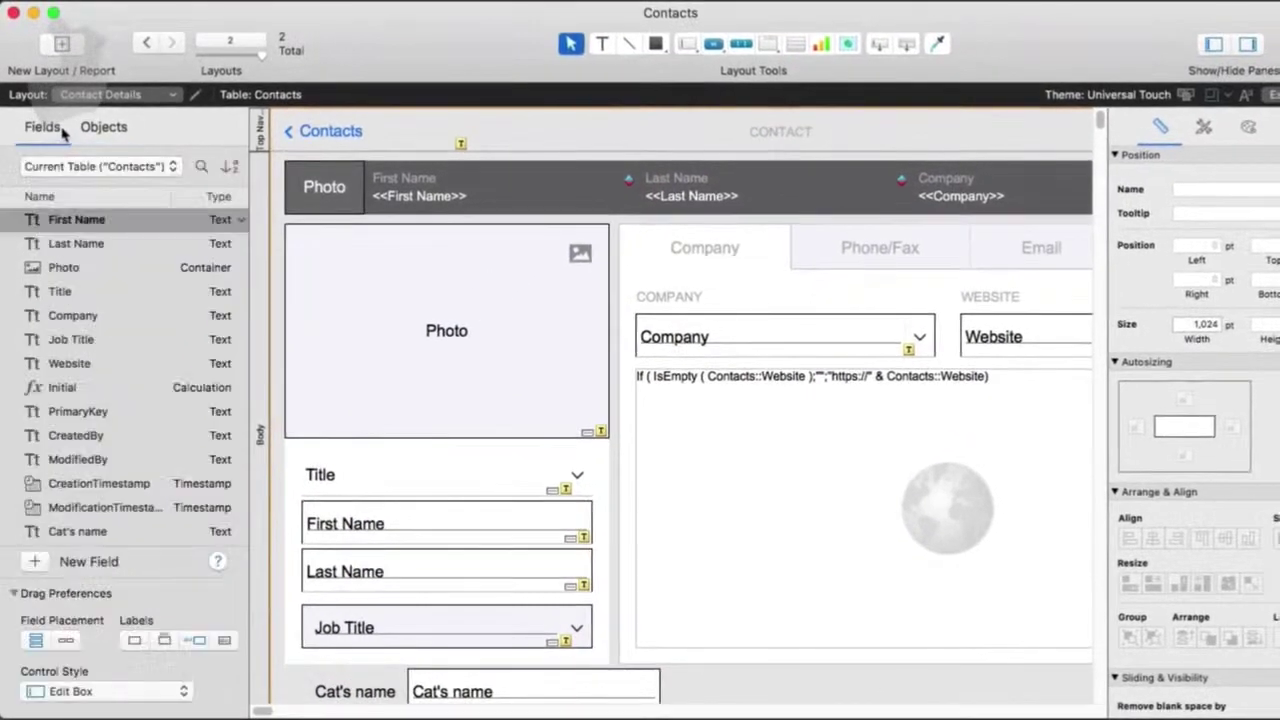
# - Check which tables can supply fields and search the field list for "cat", restoring the full list
pyautogui.click(97, 167)
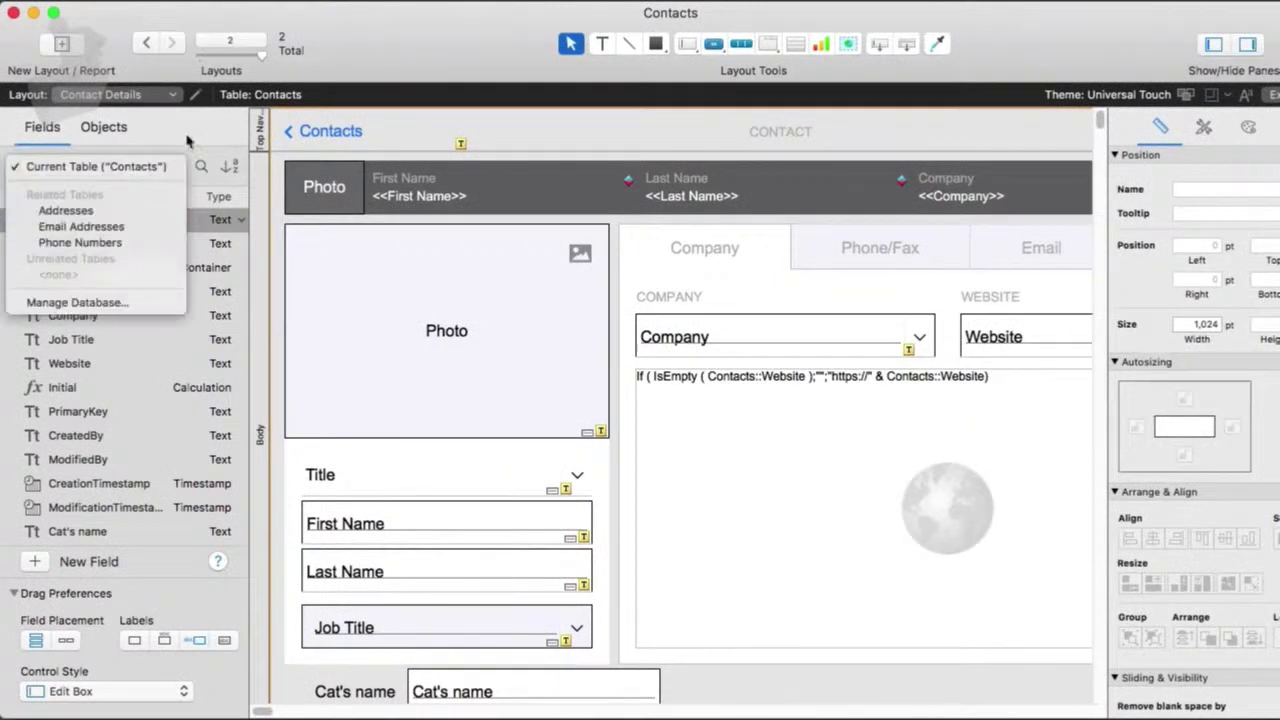
pyautogui.click(204, 122)
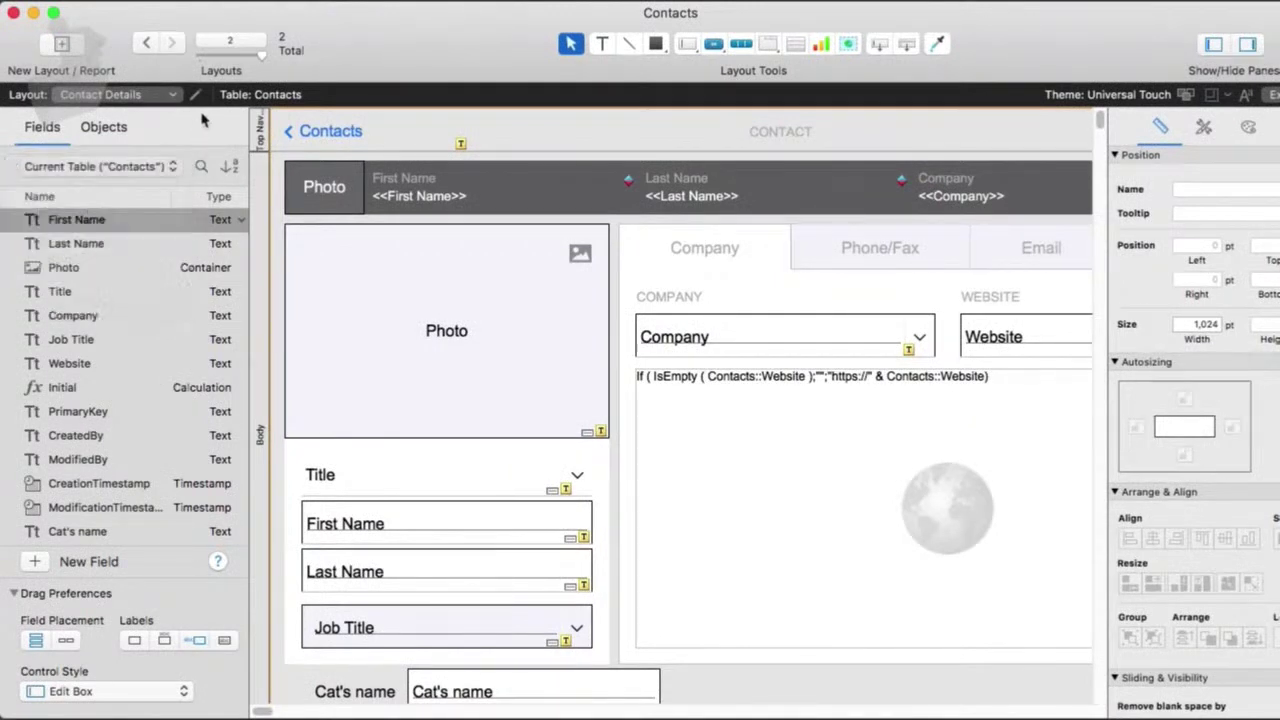
pyautogui.click(202, 167)
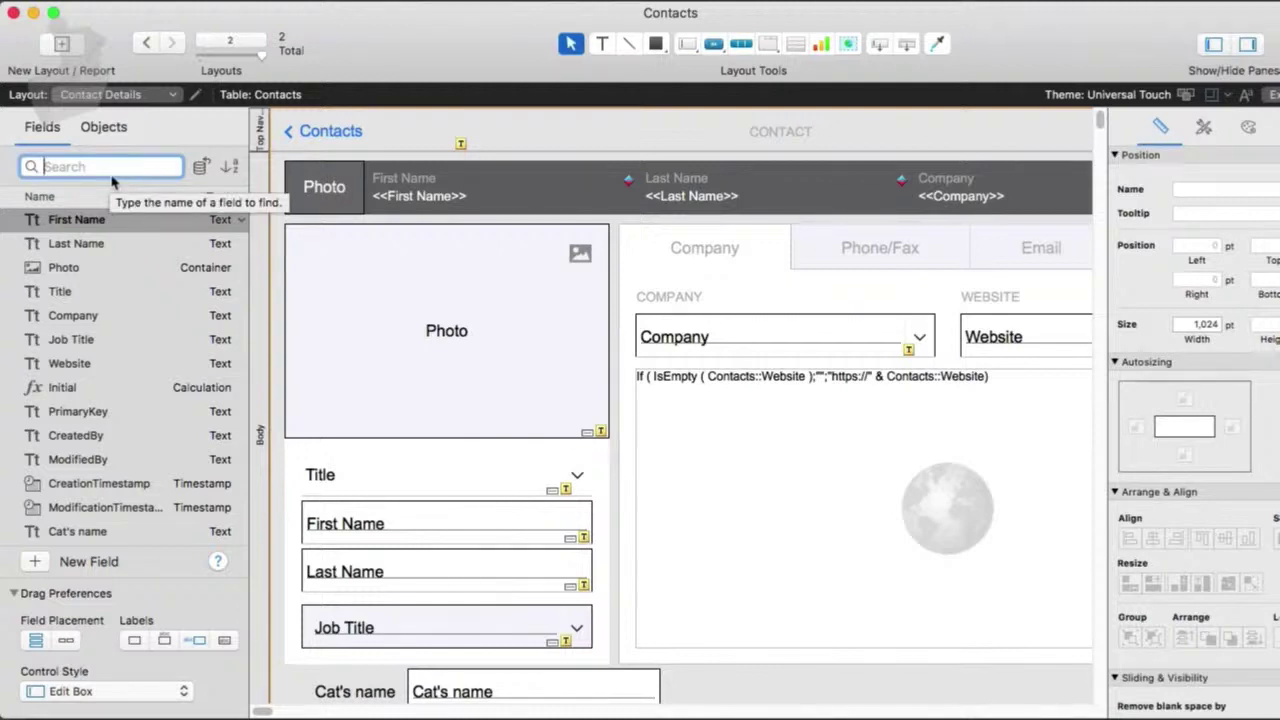
pyautogui.write('cat')
pyautogui.press('super+a')
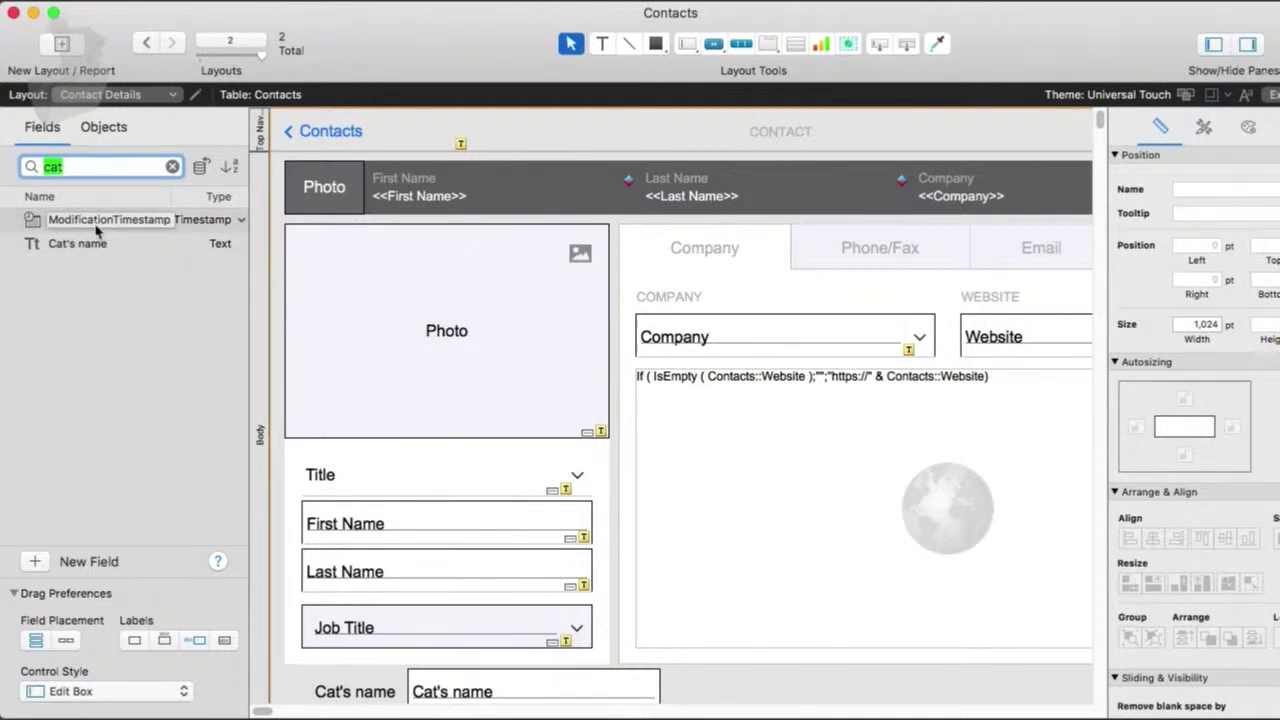
pyautogui.click(202, 168)
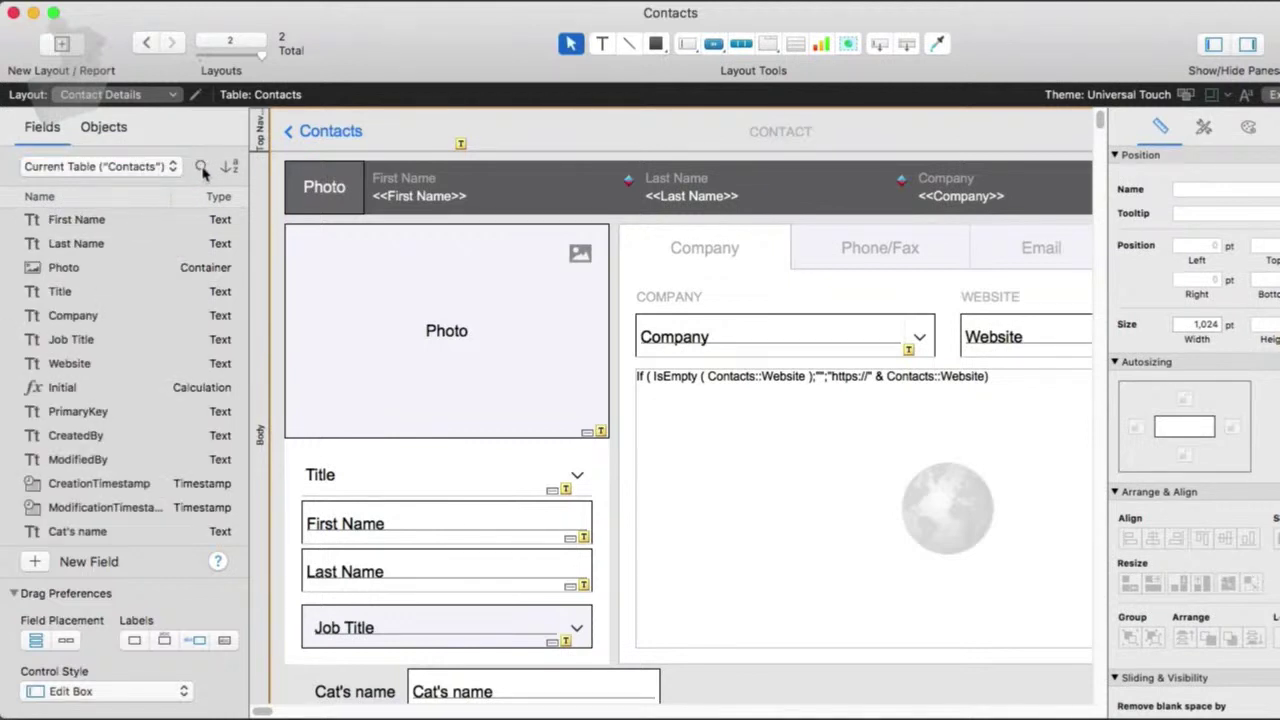
# - Place a second Website field with its label above the Company field on the tab control's Company page
pyautogui.click(127, 170)
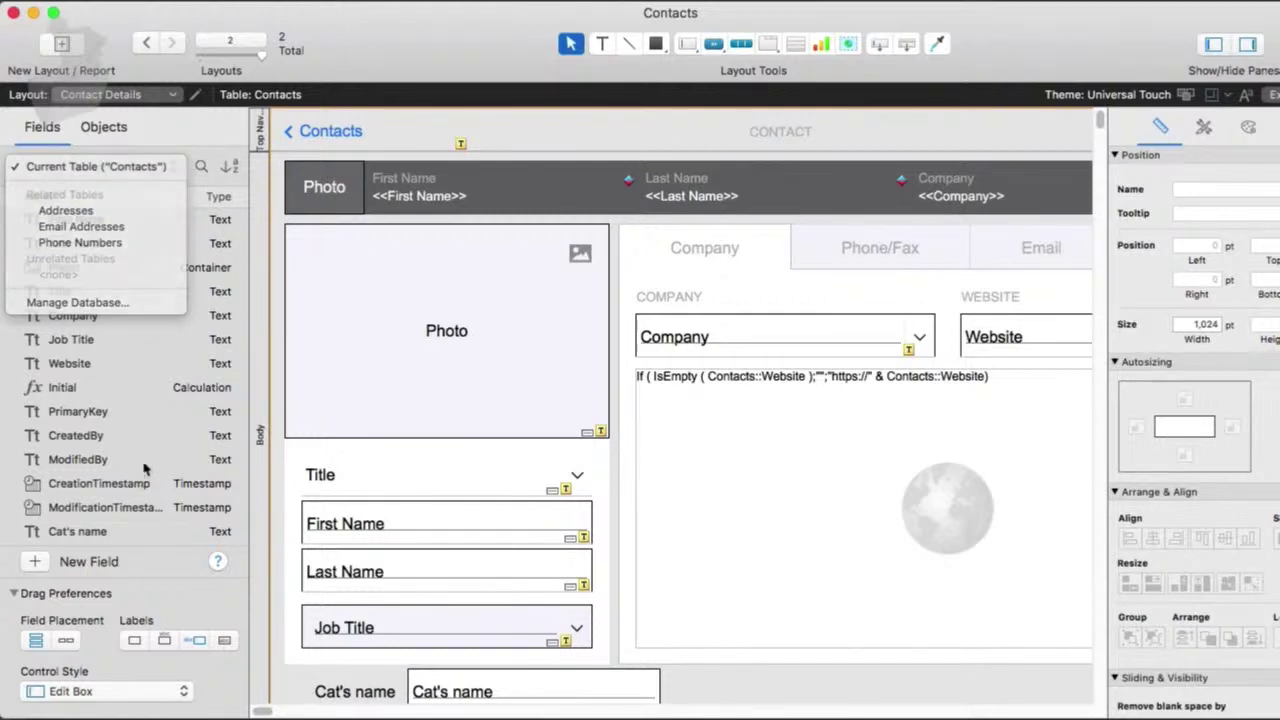
pyautogui.click(84, 395)
pyautogui.moveTo(64, 372); pyautogui.dragTo(758, 293)
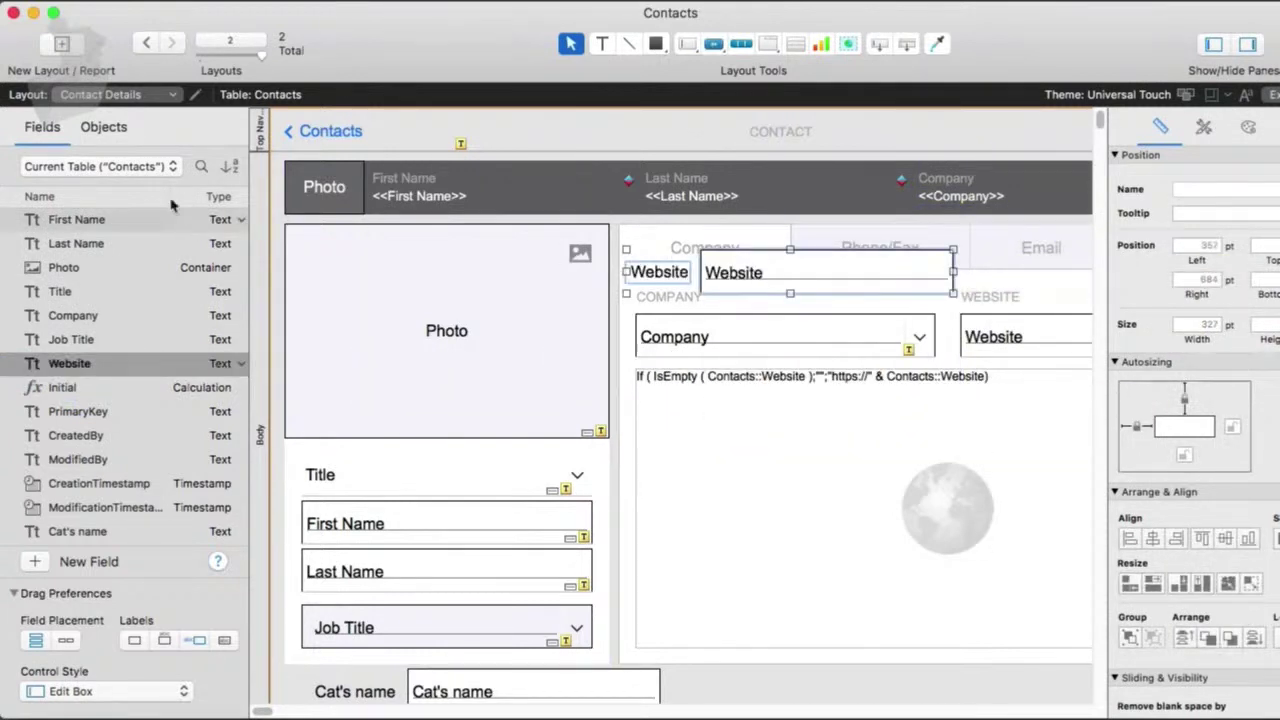
# - Review the field list's sort options and show the tree of layout objects
pyautogui.click(230, 166)
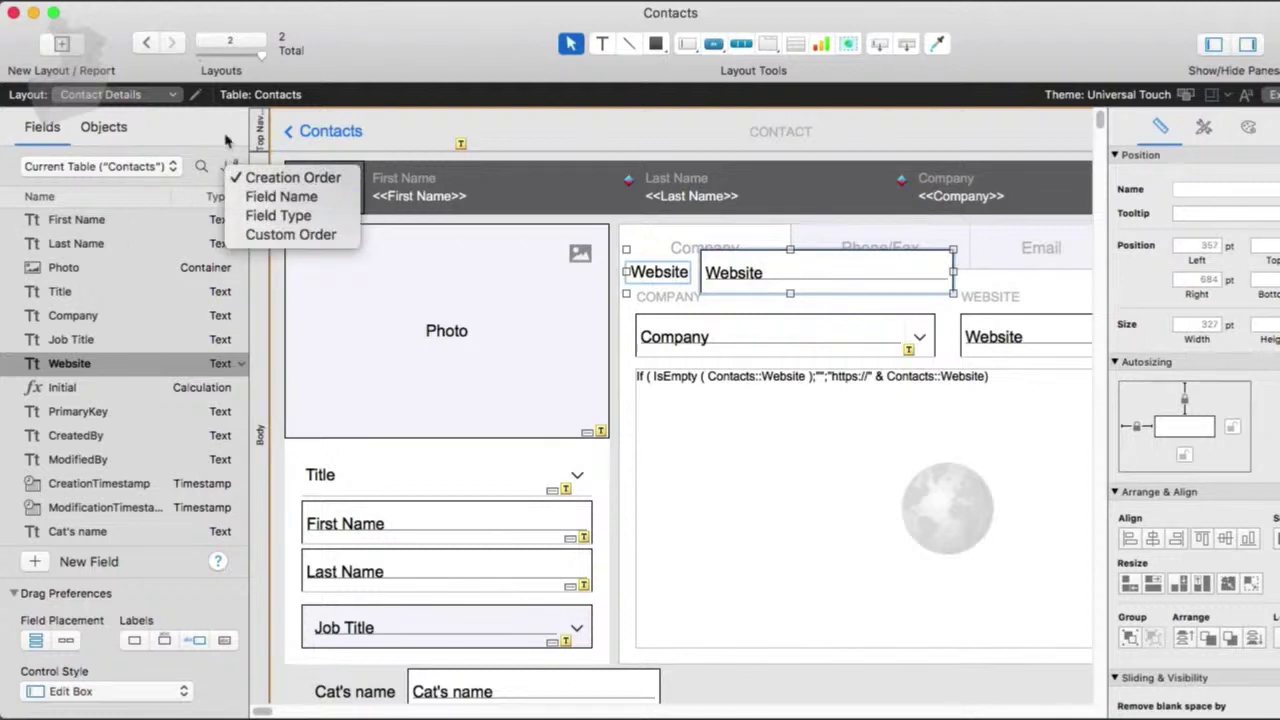
pyautogui.click(205, 178)
pyautogui.click(201, 168)
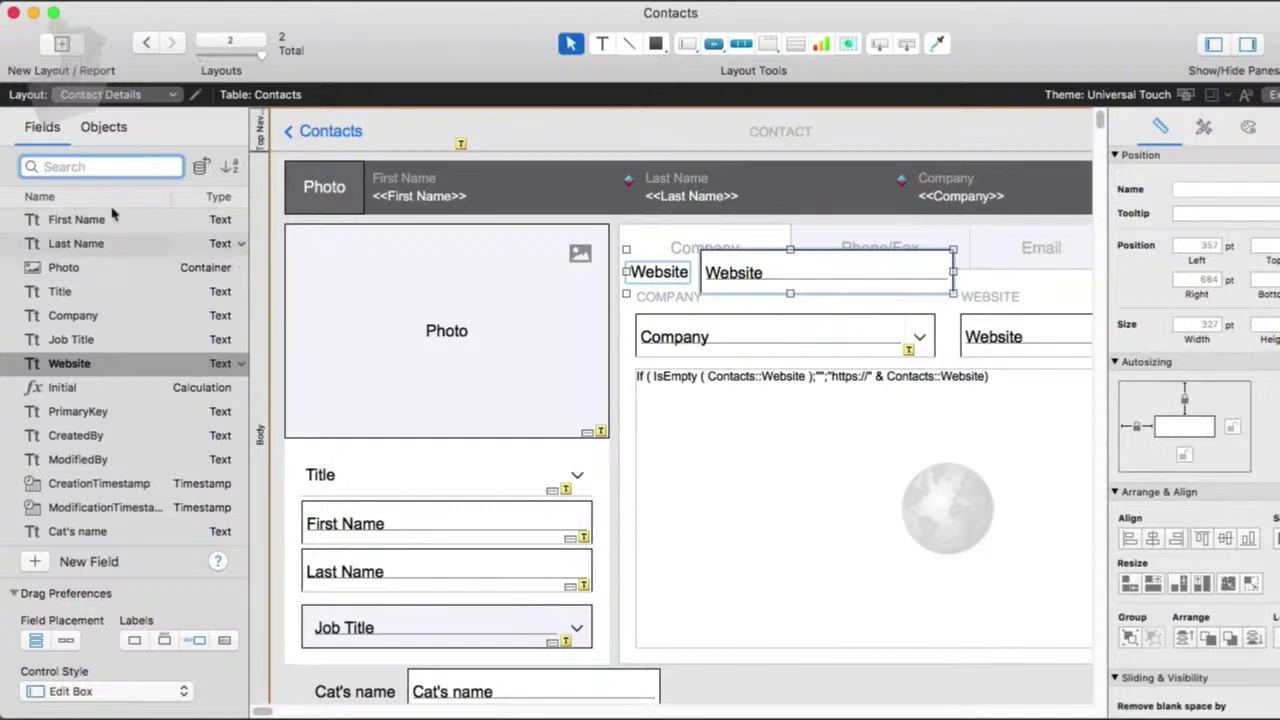
pyautogui.click(106, 130)
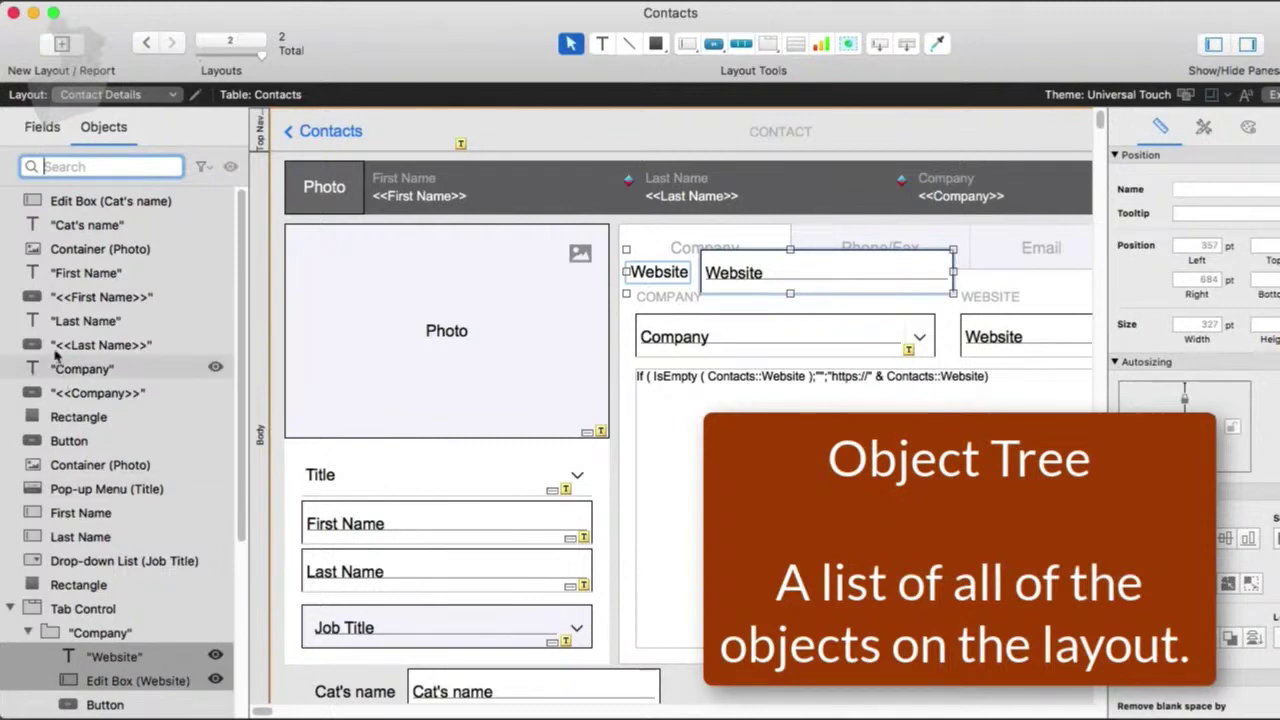
# - Move the Cat's name field and its label from below Job Title onto the web viewer on the Company page
pyautogui.click(350, 690)
pyautogui.keyDown('shift'); pyautogui.click(425, 690); pyautogui.keyUp('shift')
pyautogui.moveTo(425, 690); pyautogui.dragTo(962, 424)
# - Bring the website web viewer to the front of the Company page's objects
pyautogui.click(806, 549)
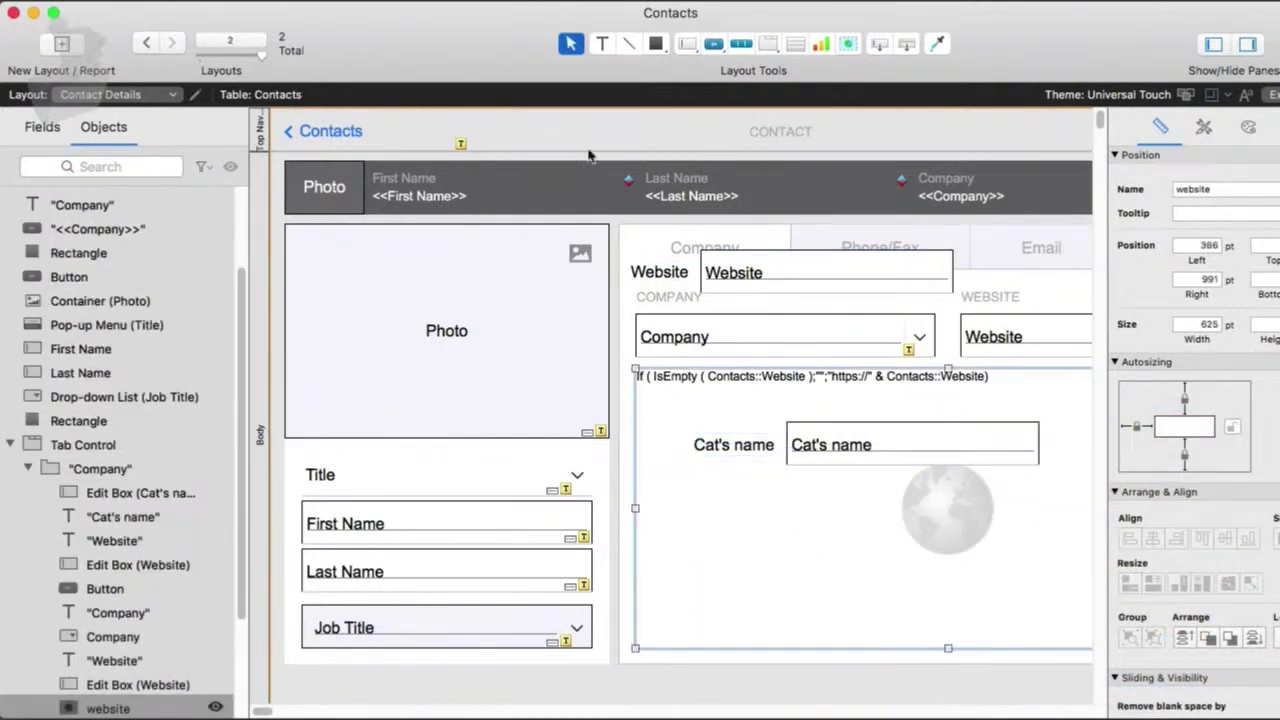
pyautogui.click(492, 1)
pyautogui.moveTo(572, 1)
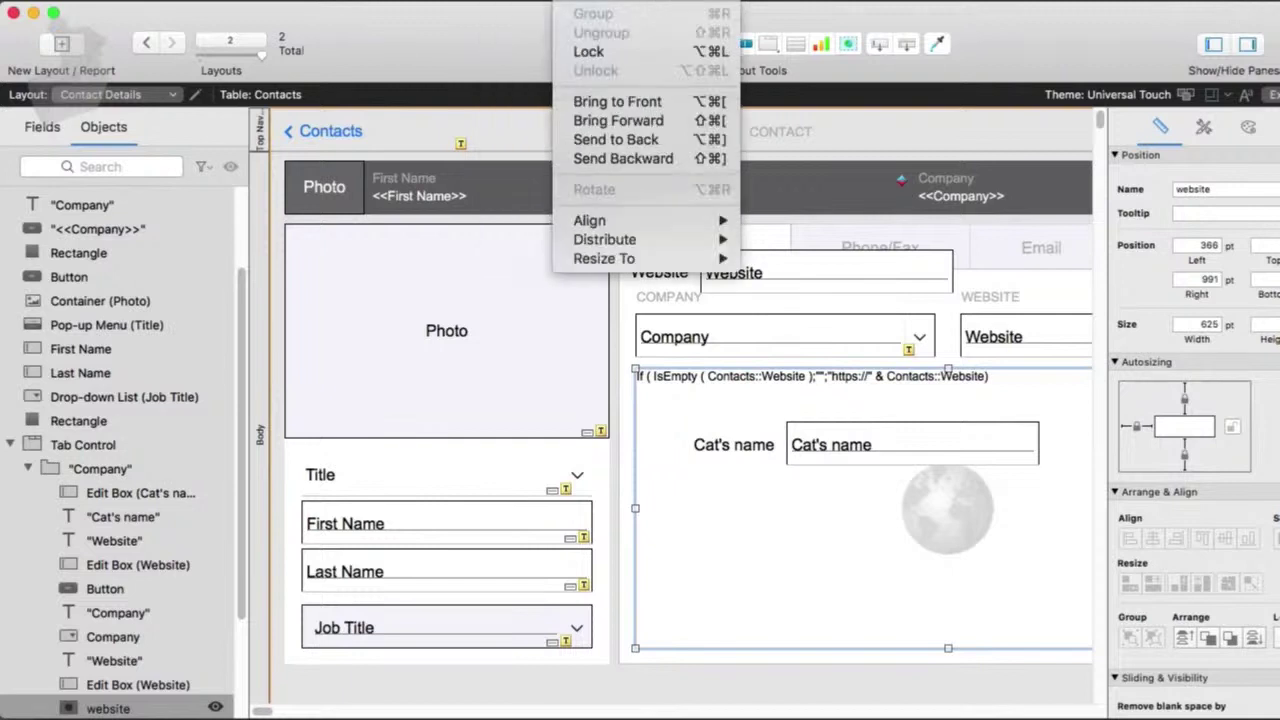
pyautogui.click(617, 102)
pyautogui.click(826, 708)
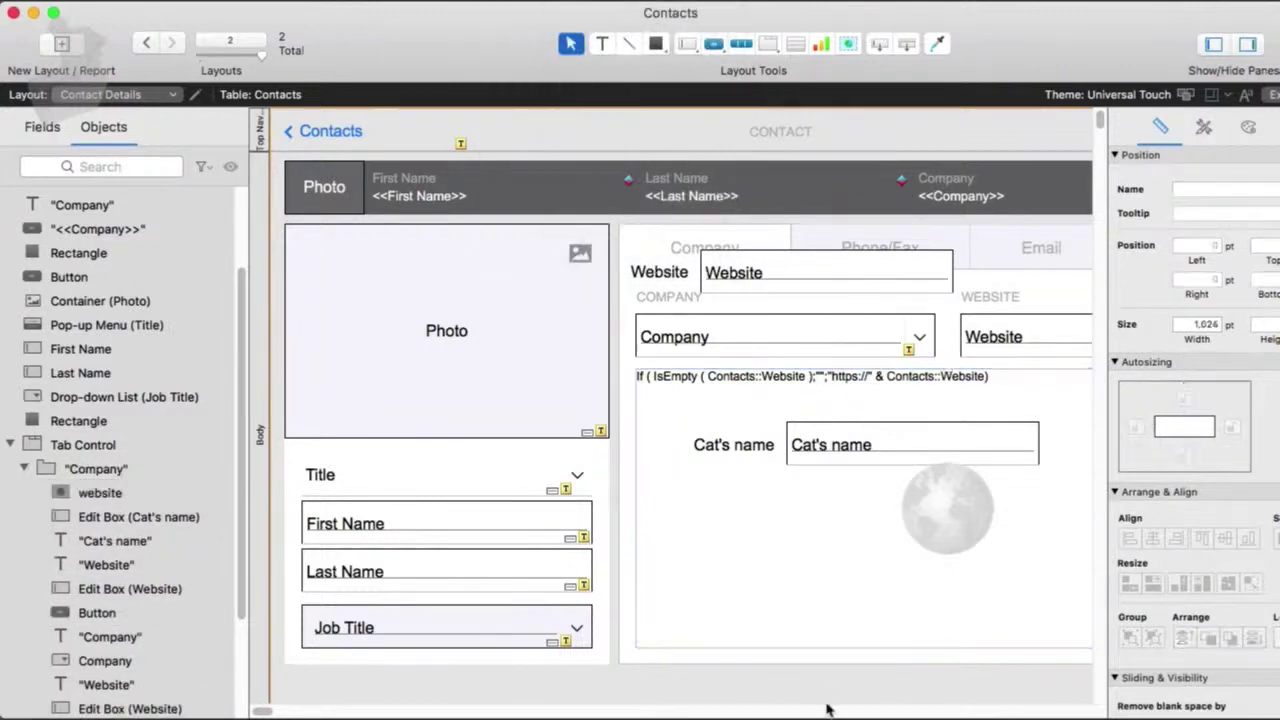
# - Hide the website web viewer in the object tree and select the Cat's name field and label beneath it
pyautogui.click(835, 580)
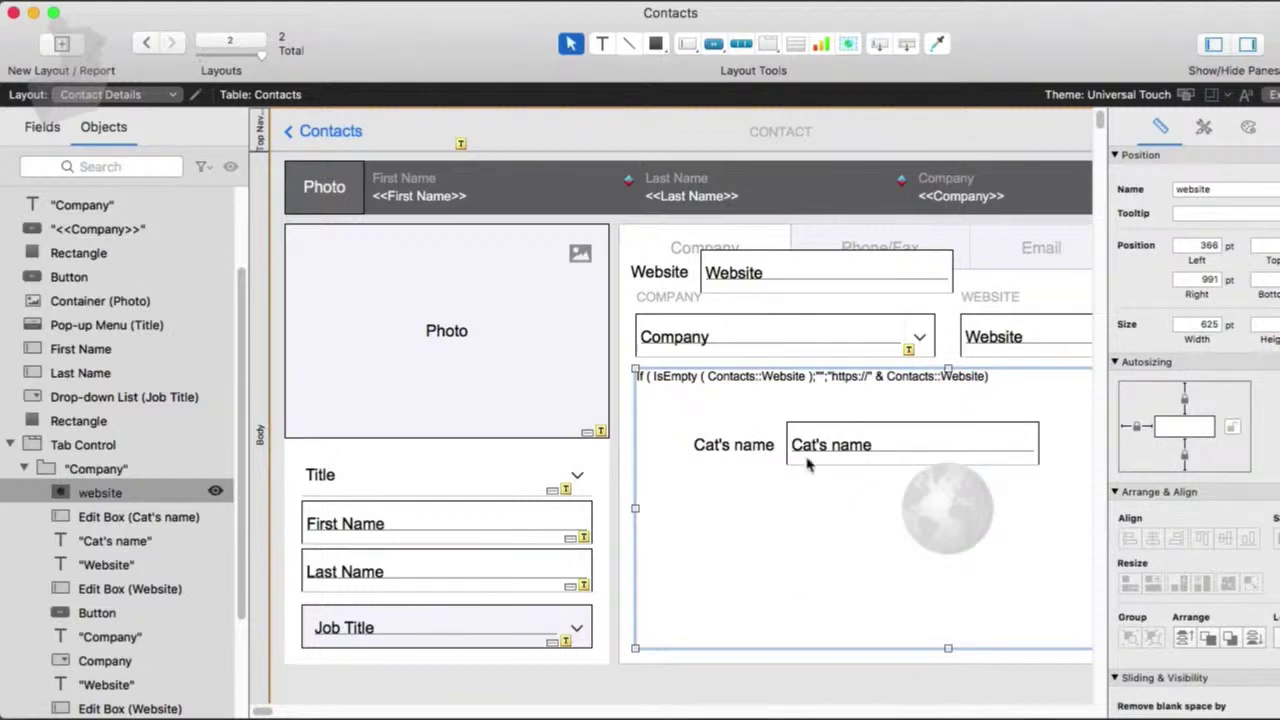
pyautogui.click(216, 492)
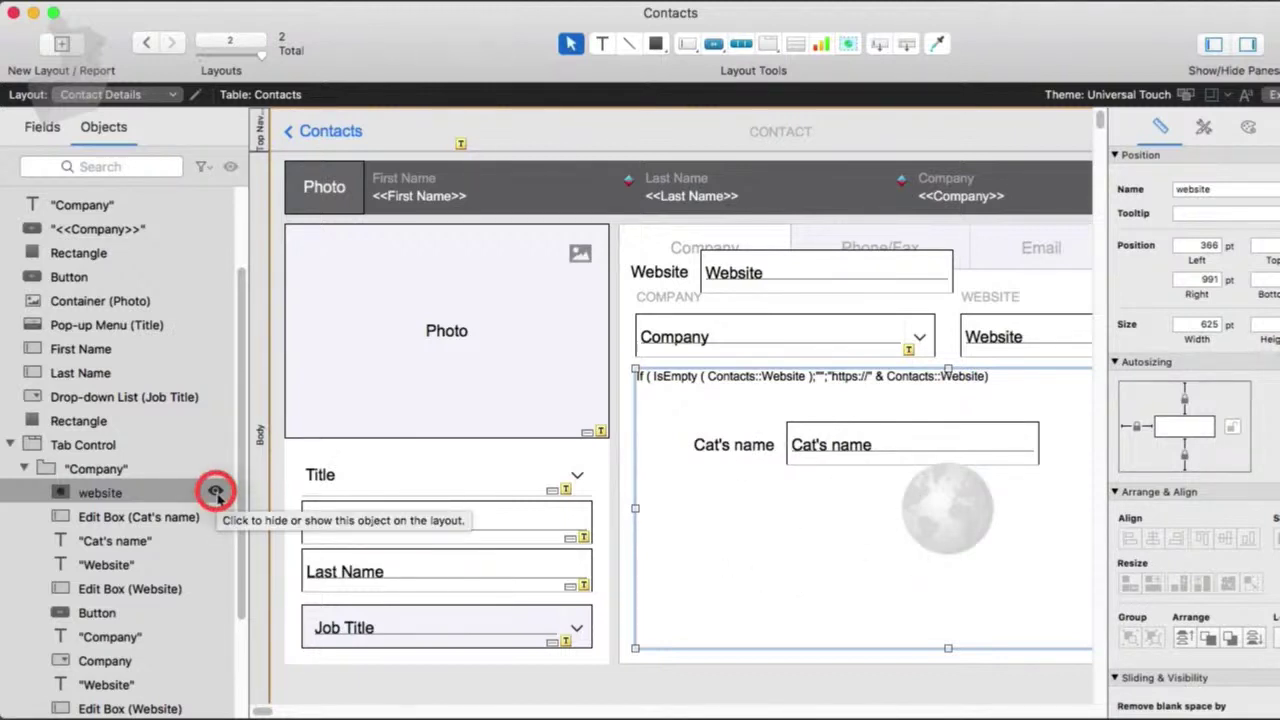
pyautogui.click(216, 492)
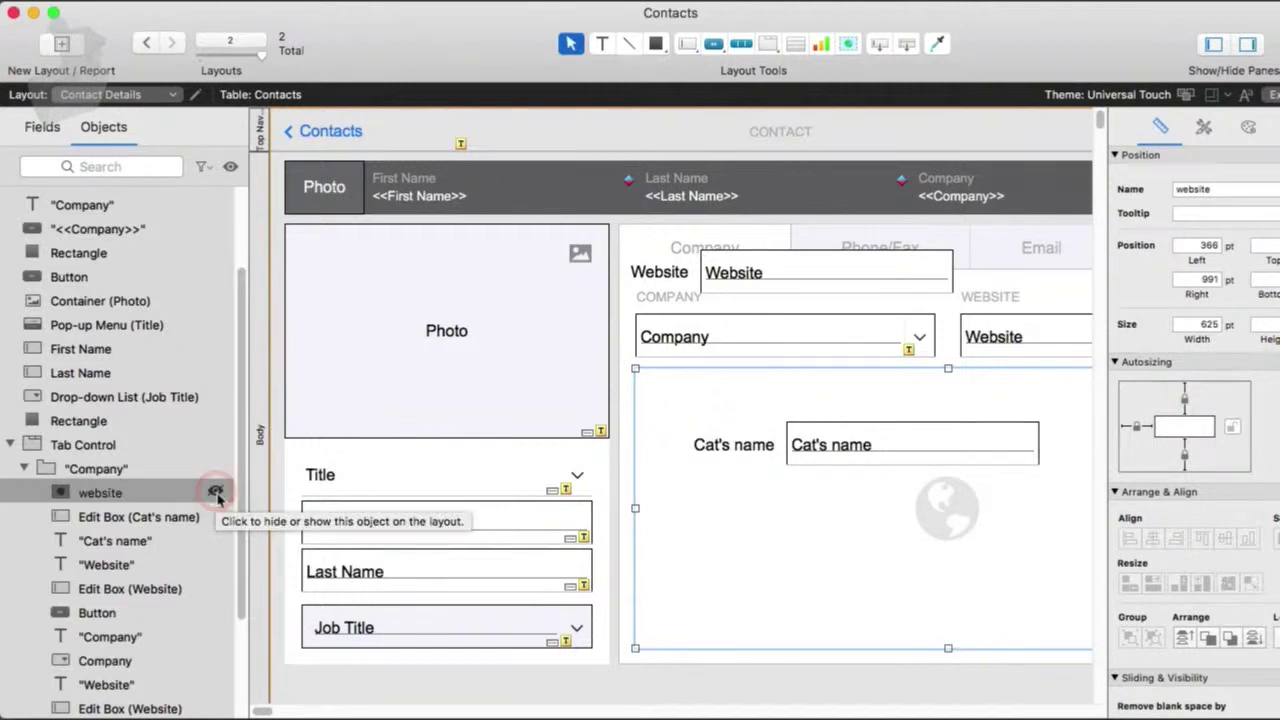
pyautogui.click(828, 458)
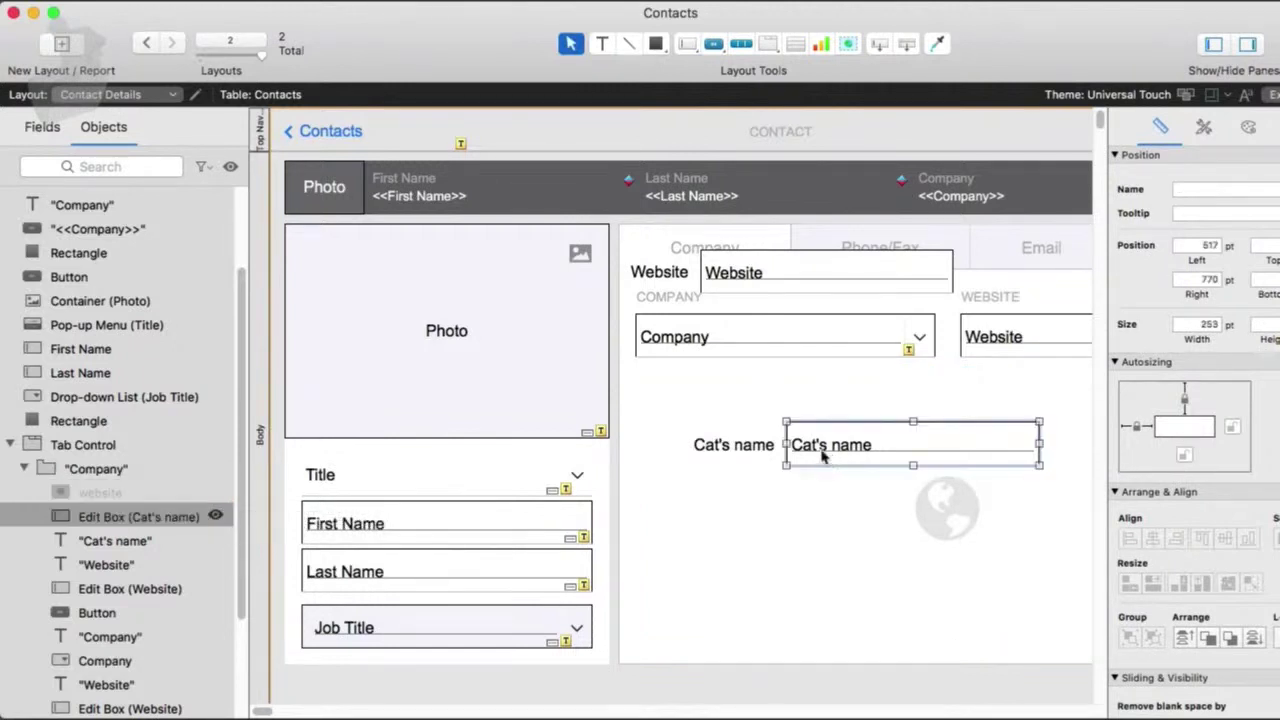
pyautogui.click(717, 452)
pyautogui.click(812, 443)
pyautogui.click(750, 447)
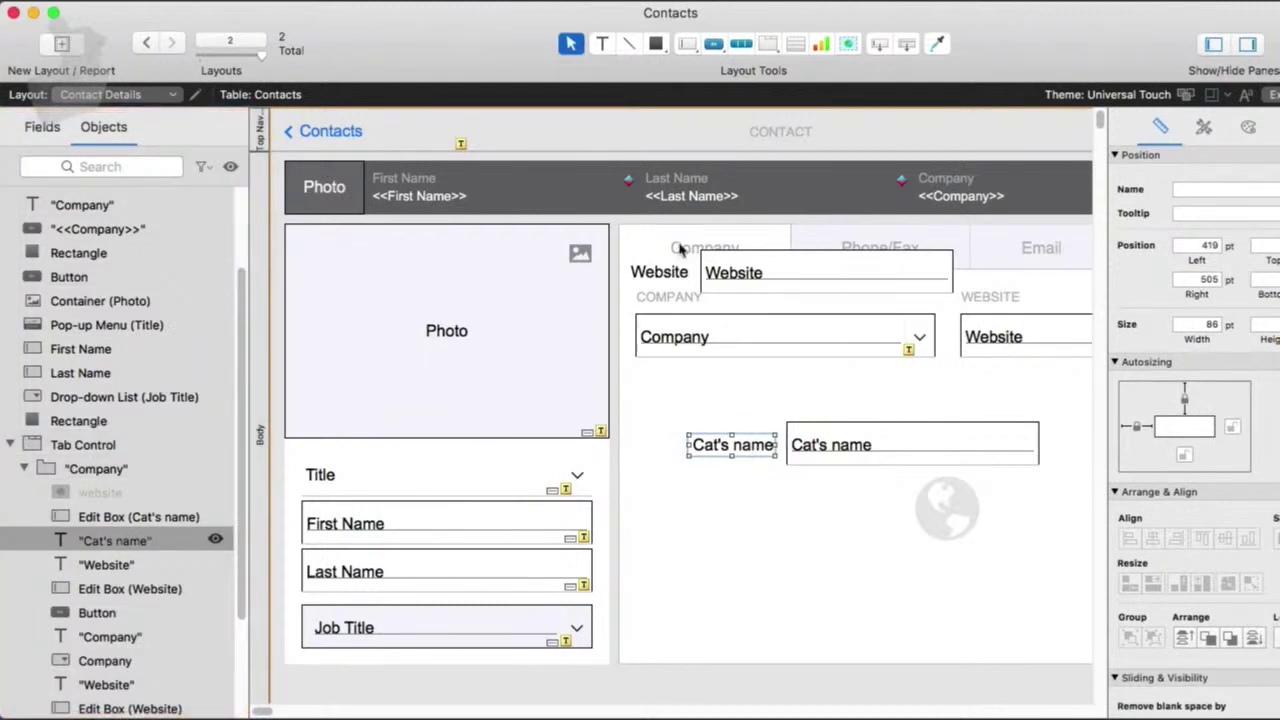
# - Select the Tab Control in the object tree, collapse its contents and hide it on the layout
pyautogui.click(52, 444)
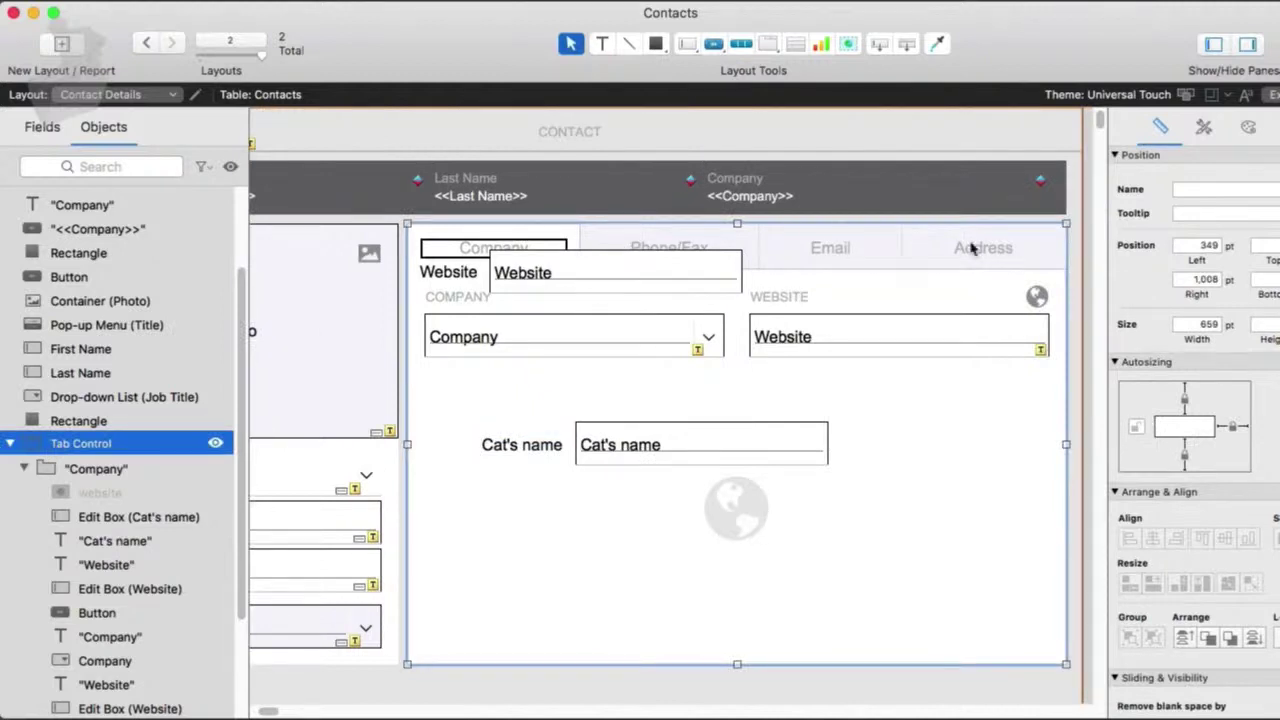
pyautogui.scroll(-2, 74, 515)
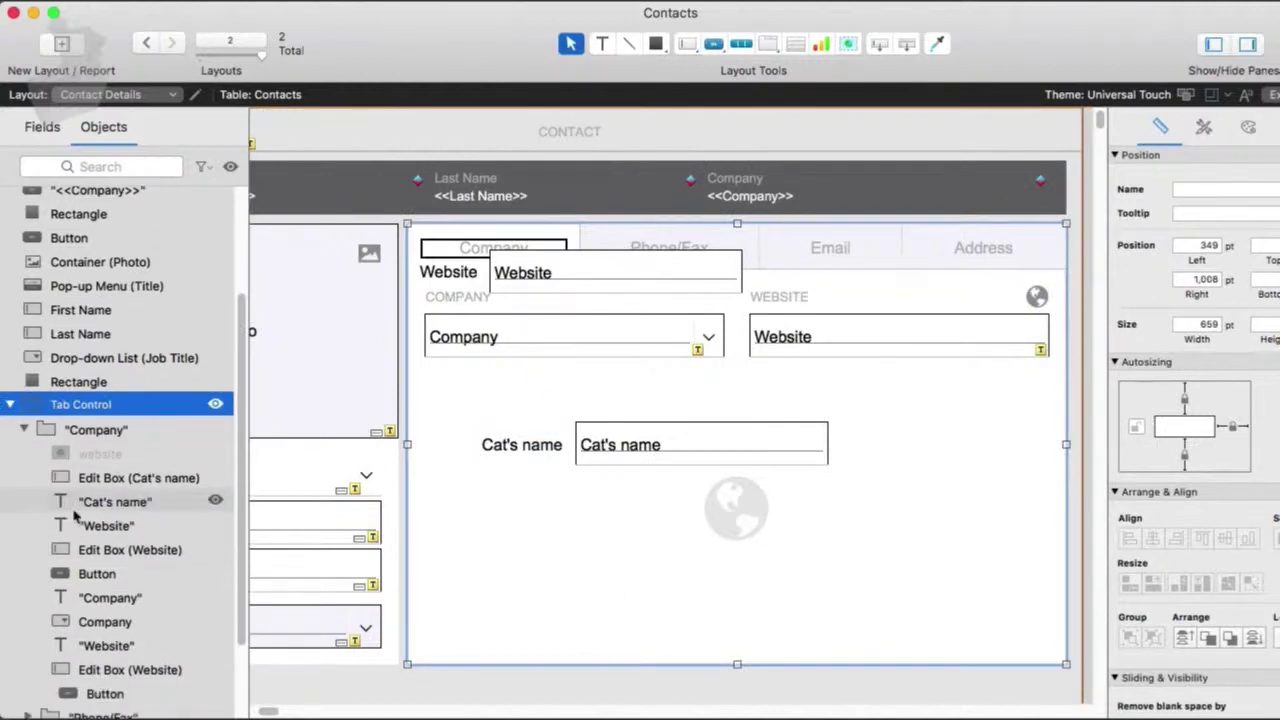
pyautogui.scroll(-2, 74, 515)
pyautogui.click(14, 355)
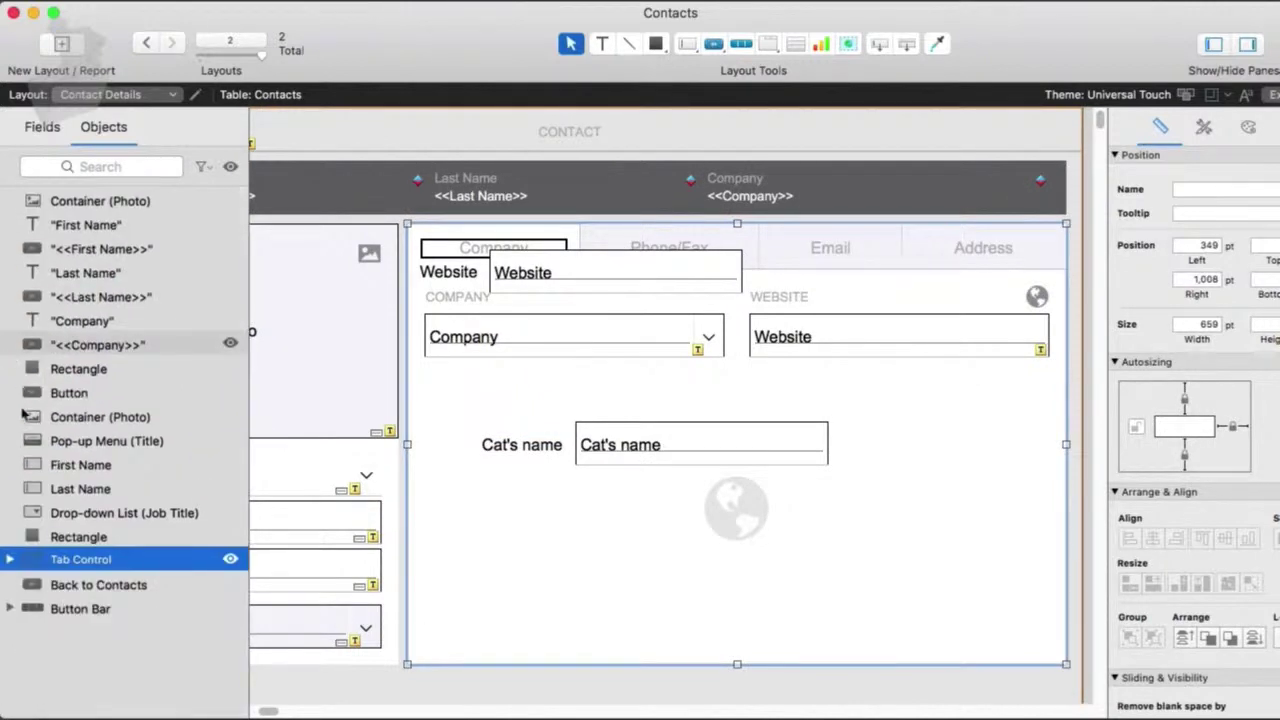
pyautogui.click(231, 560)
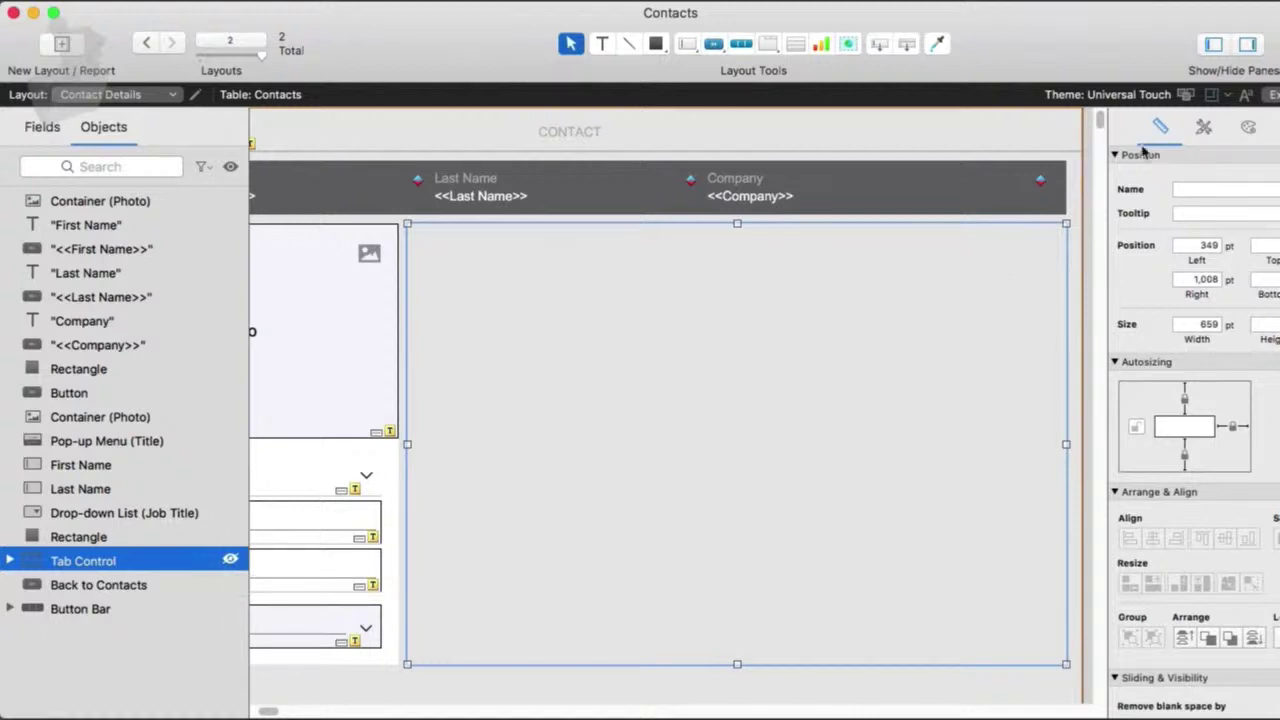
# - View the record in Browse mode and check the tab control's Phone/Fax and Email pages
pyautogui.press('super+b')
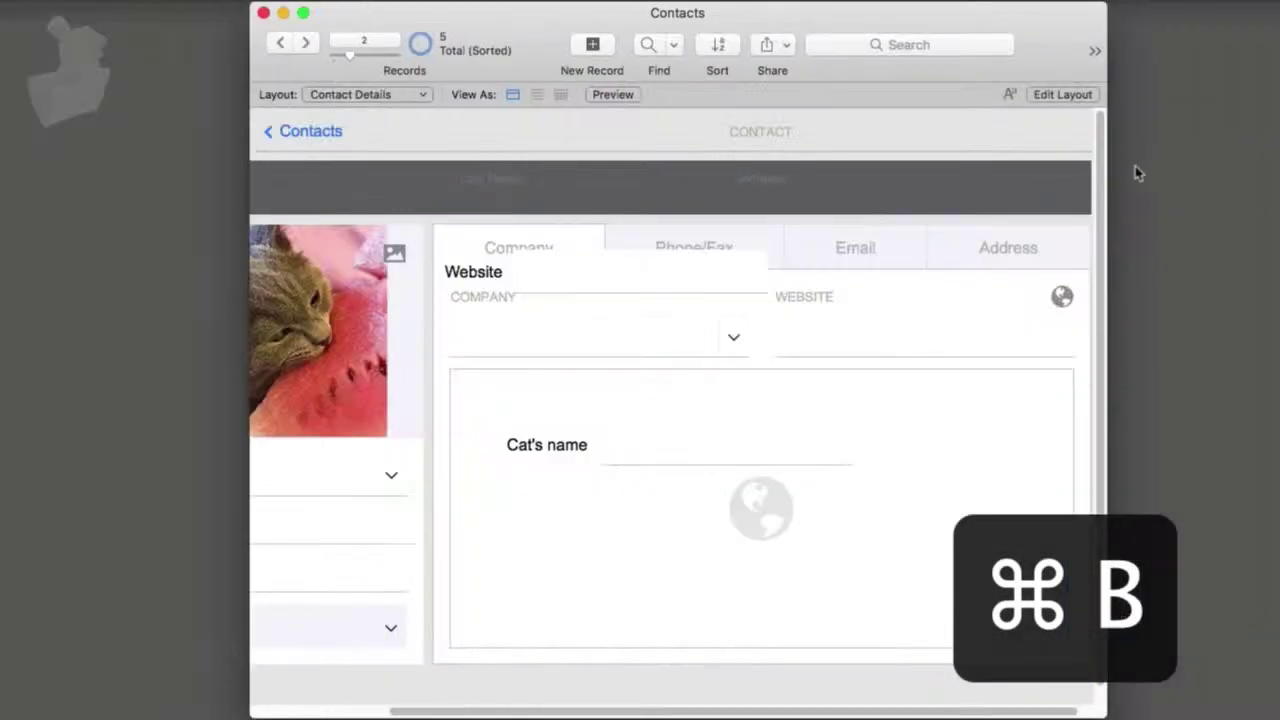
pyautogui.click(682, 251)
pyautogui.click(840, 249)
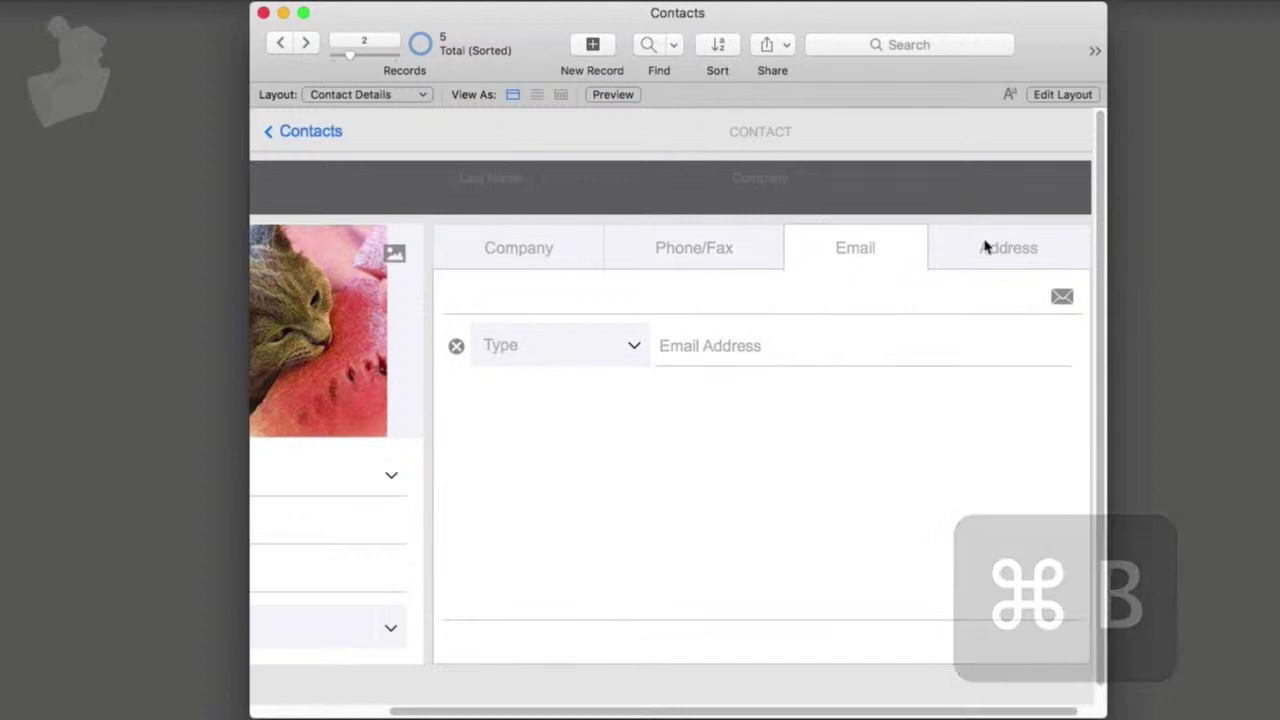
pyautogui.click(740, 250)
# - Return to Layout mode and show all hidden objects again
pyautogui.press('super+l')
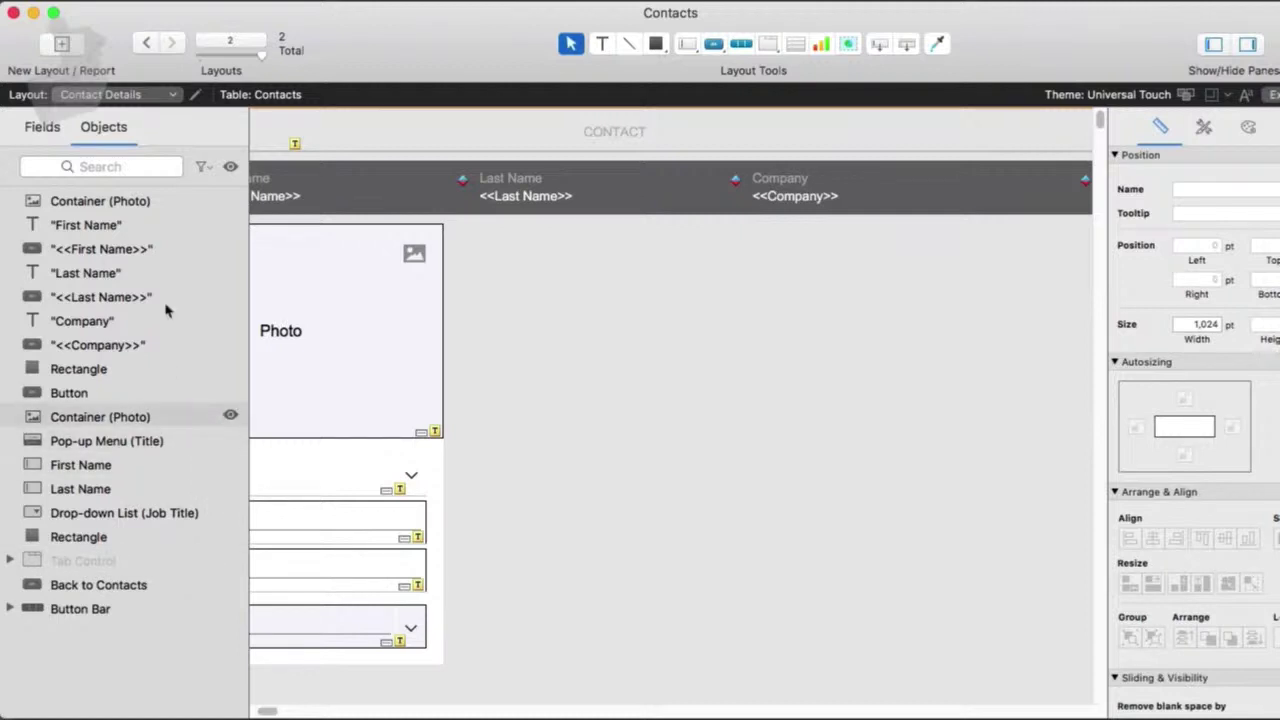
pyautogui.click(233, 168)
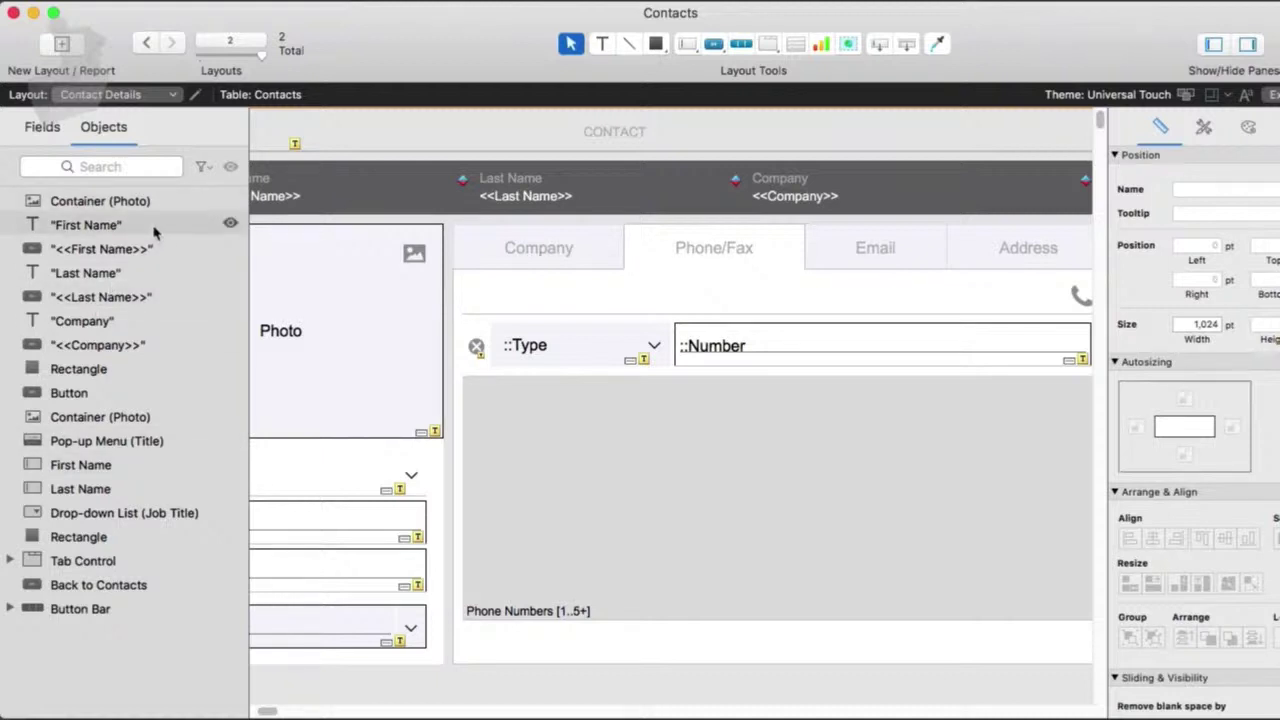
# - Search the layout's objects for "name"
pyautogui.click(80, 166)
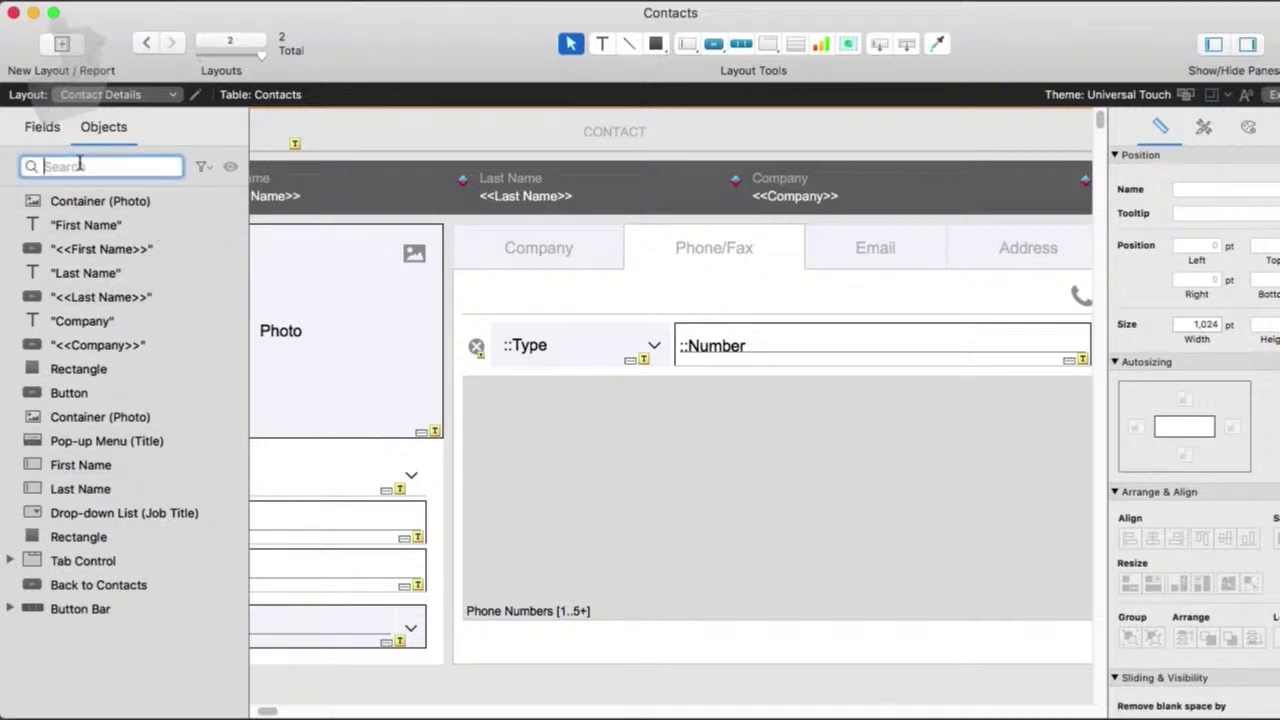
pyautogui.write('name')
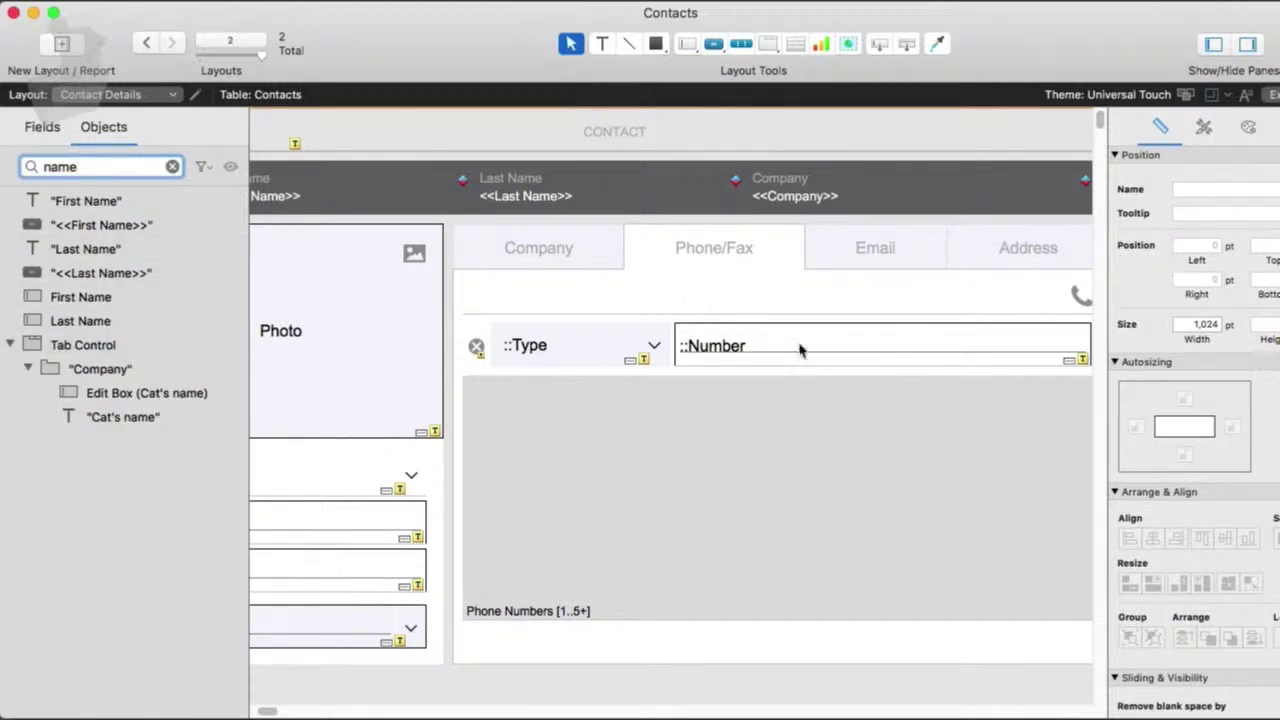
# - Add the Job Title field with its label from the field list to the layout's header, beside the CONTACT title
pyautogui.click(45, 134)
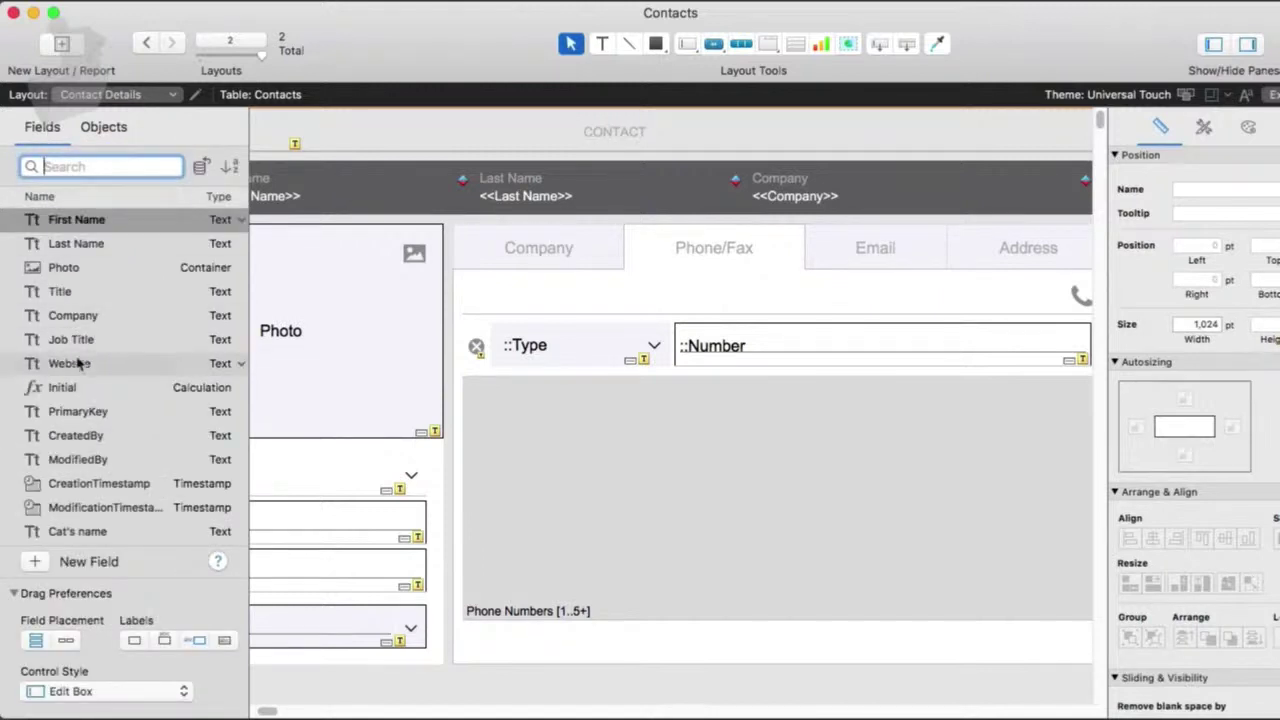
pyautogui.moveTo(83, 340); pyautogui.dragTo(150, 345)
pyautogui.moveTo(651, 320); pyautogui.dragTo(782, 130)
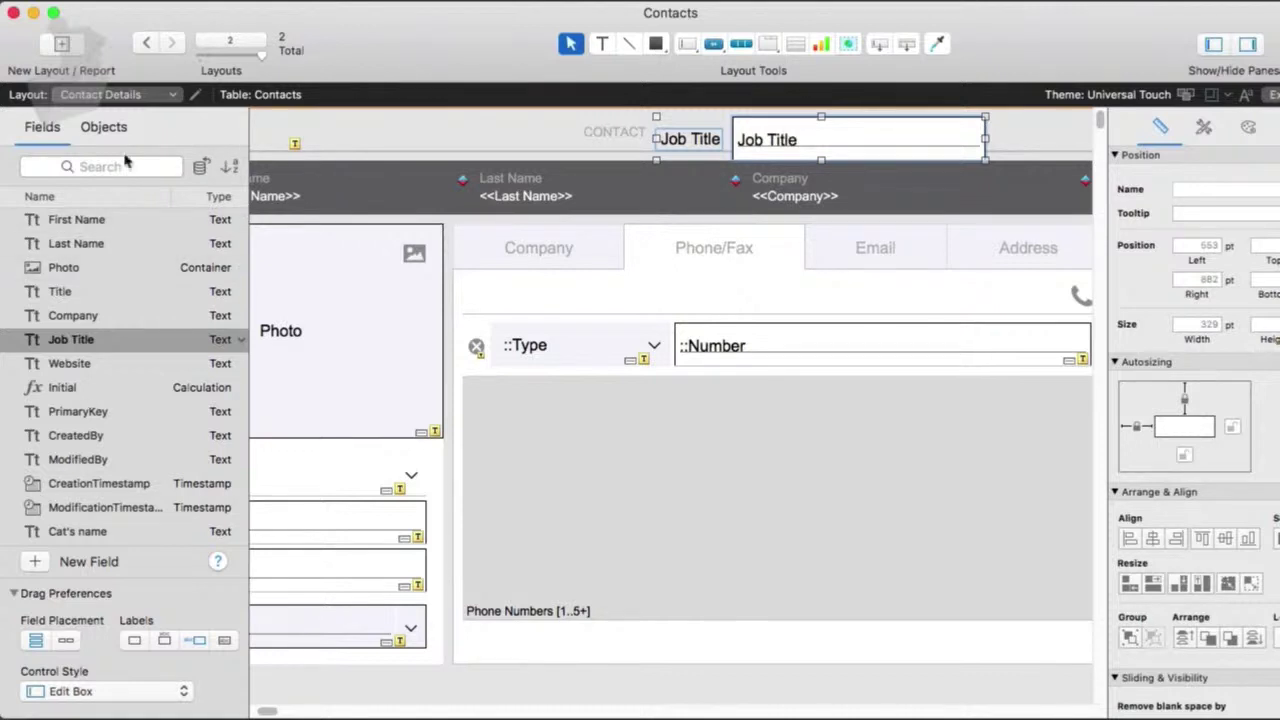
# - Return to the object list and clear its "name" search filter
pyautogui.click(106, 127)
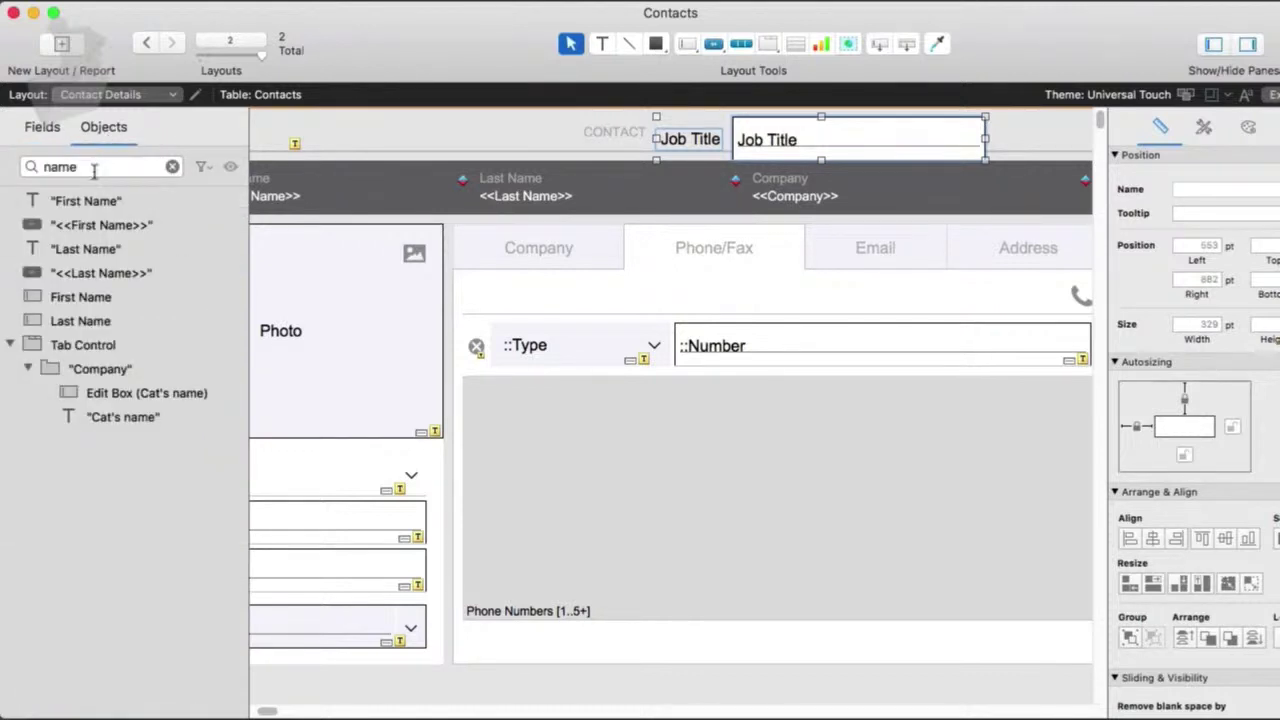
pyautogui.doubleClick(91, 167)
pyautogui.press('BackSpace')
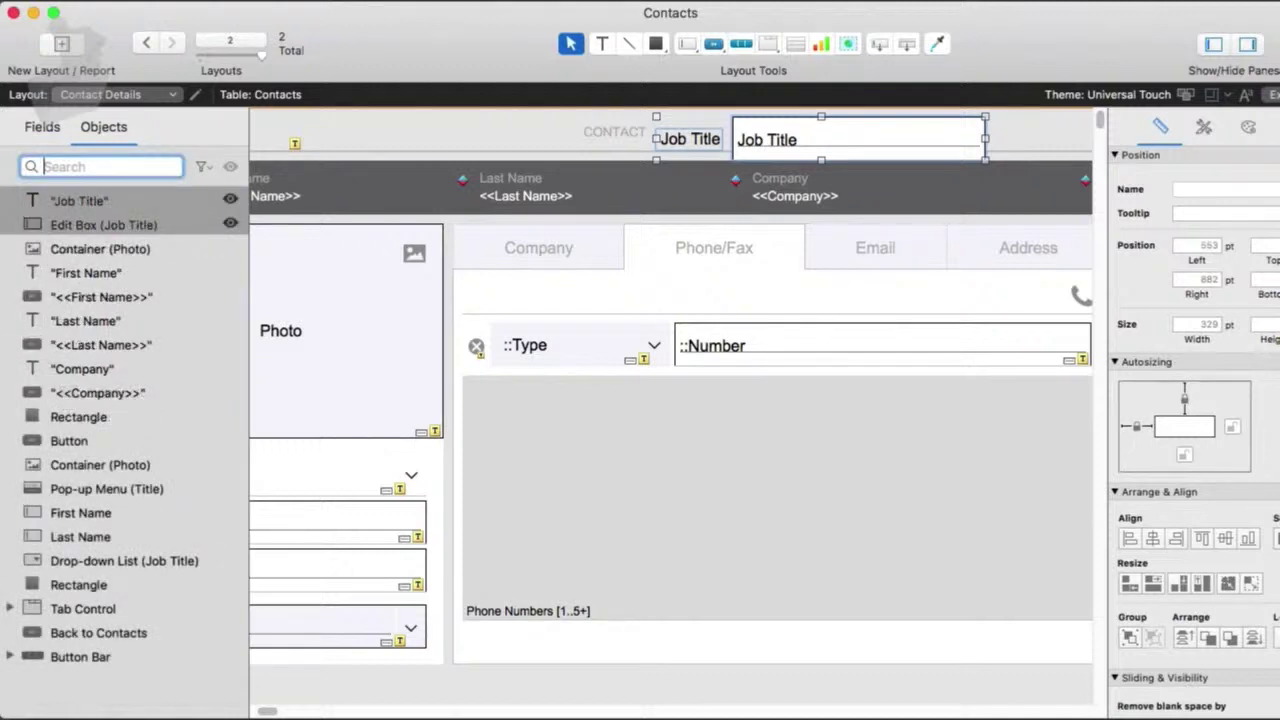
# - Select the new Job Title edit box and give it the object name JobTitle
pyautogui.click(71, 226)
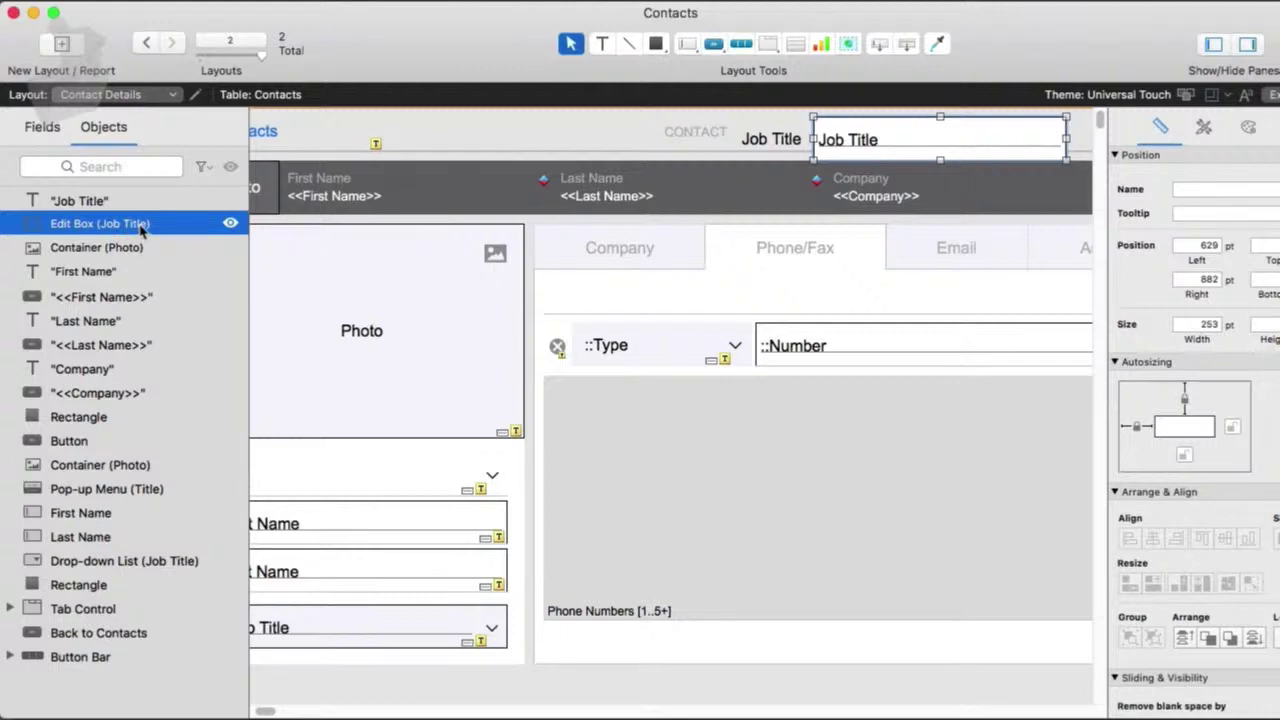
pyautogui.click(847, 145)
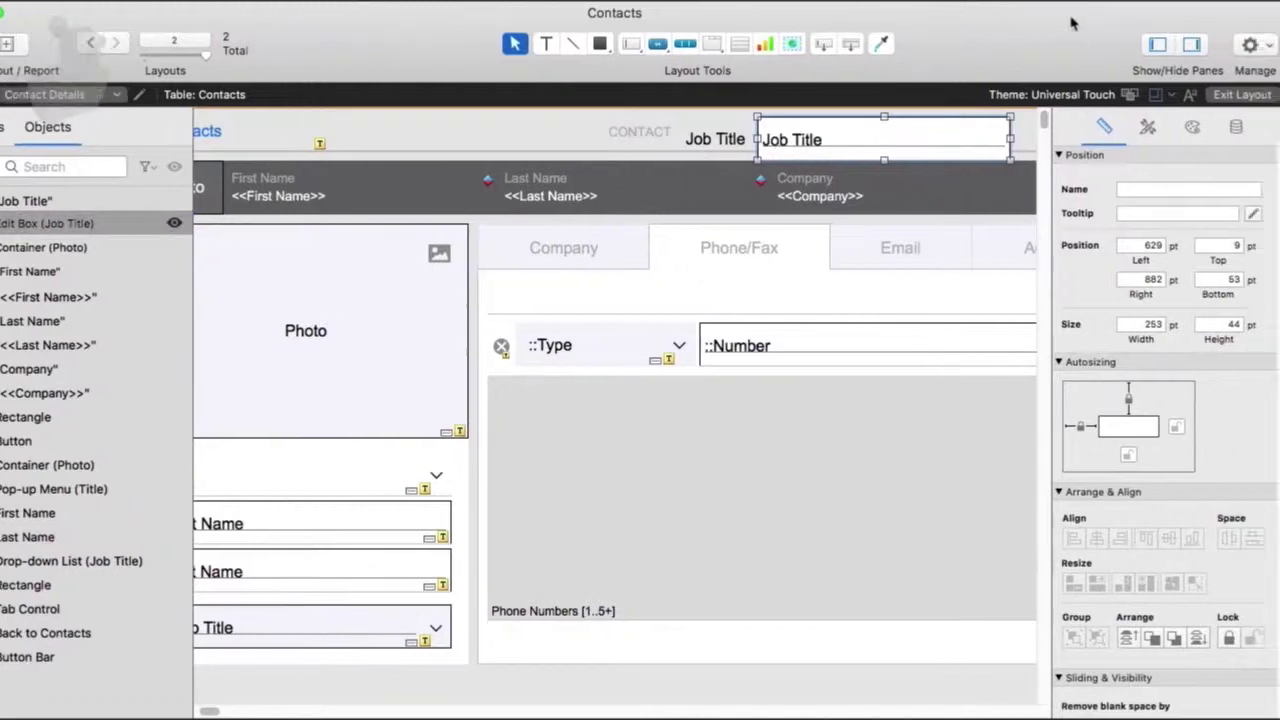
pyautogui.click(1157, 189)
pyautogui.write('JobTitle')
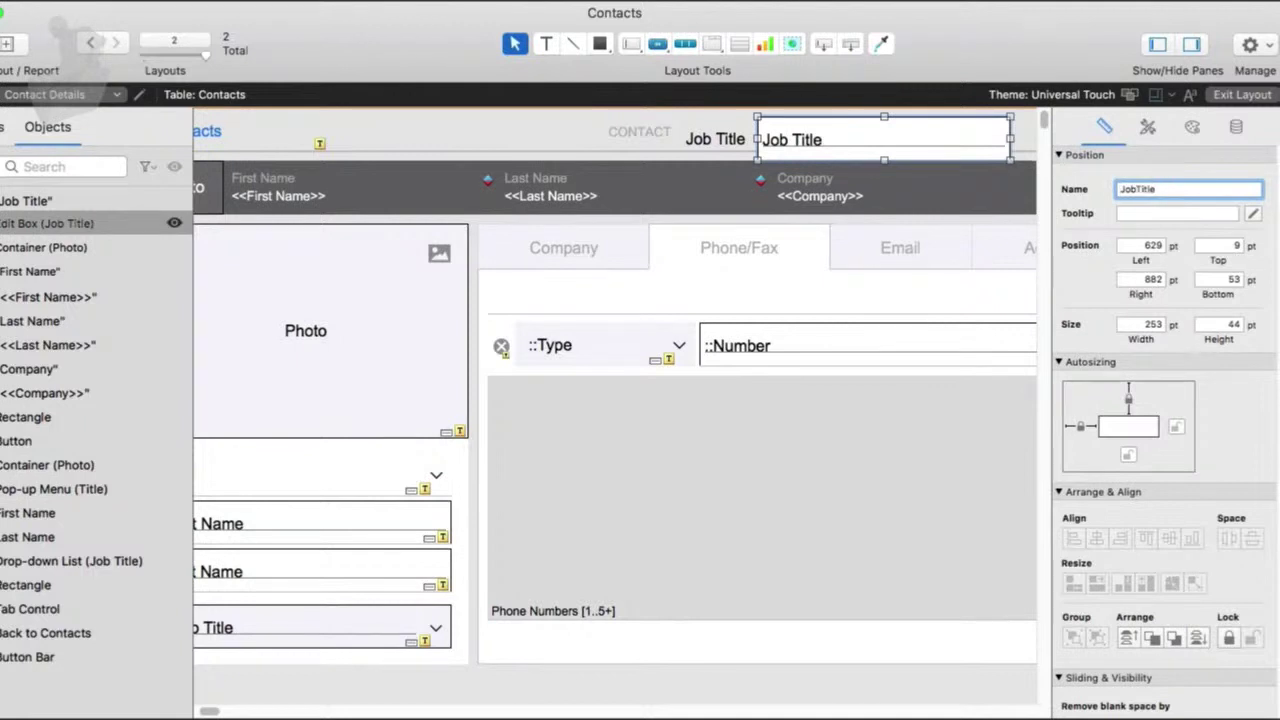
pyautogui.press('Return')
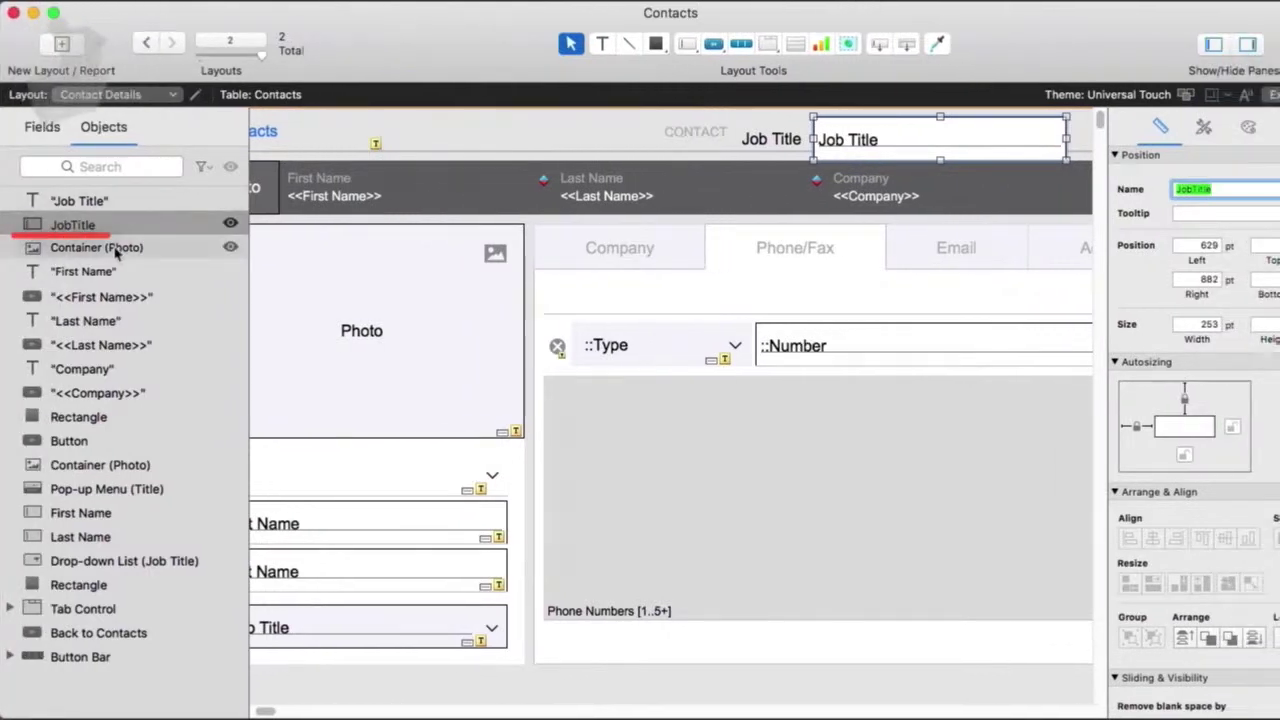
# - Step through the object tree from JobTitle past the photo container to the "First Name" text
pyautogui.click(67, 226)
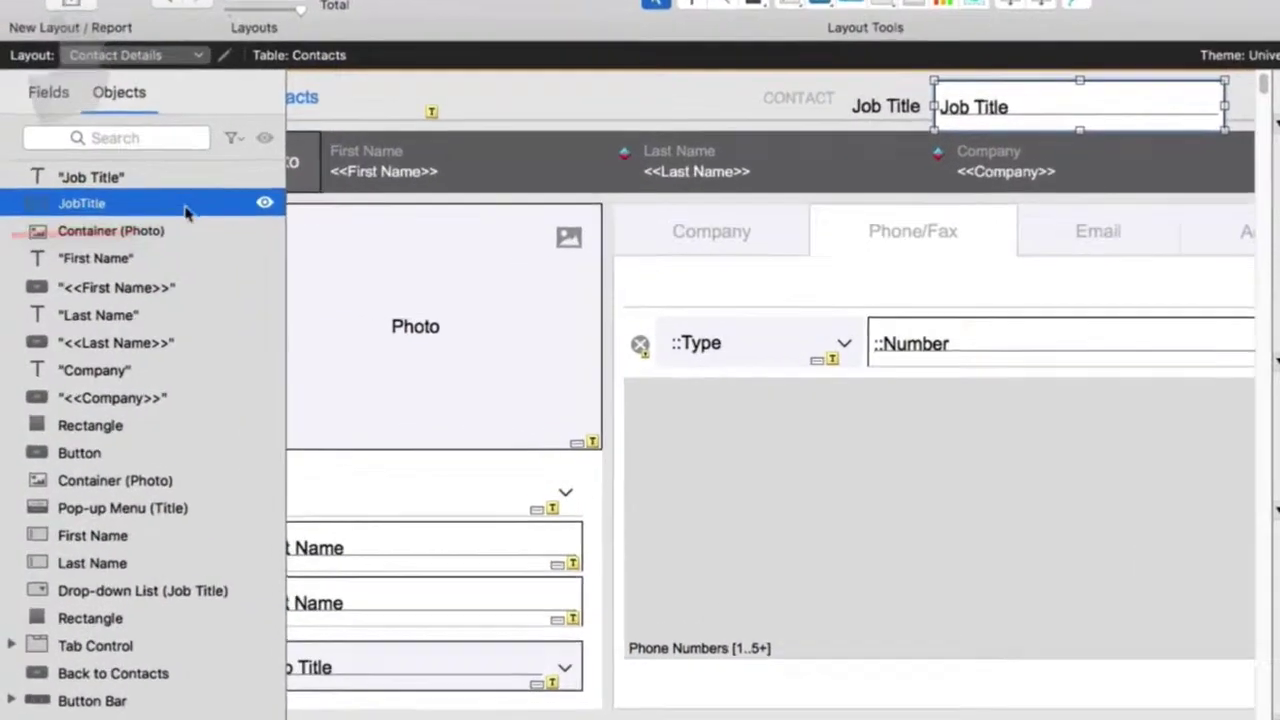
pyautogui.press('Down')
pyautogui.press('Down')
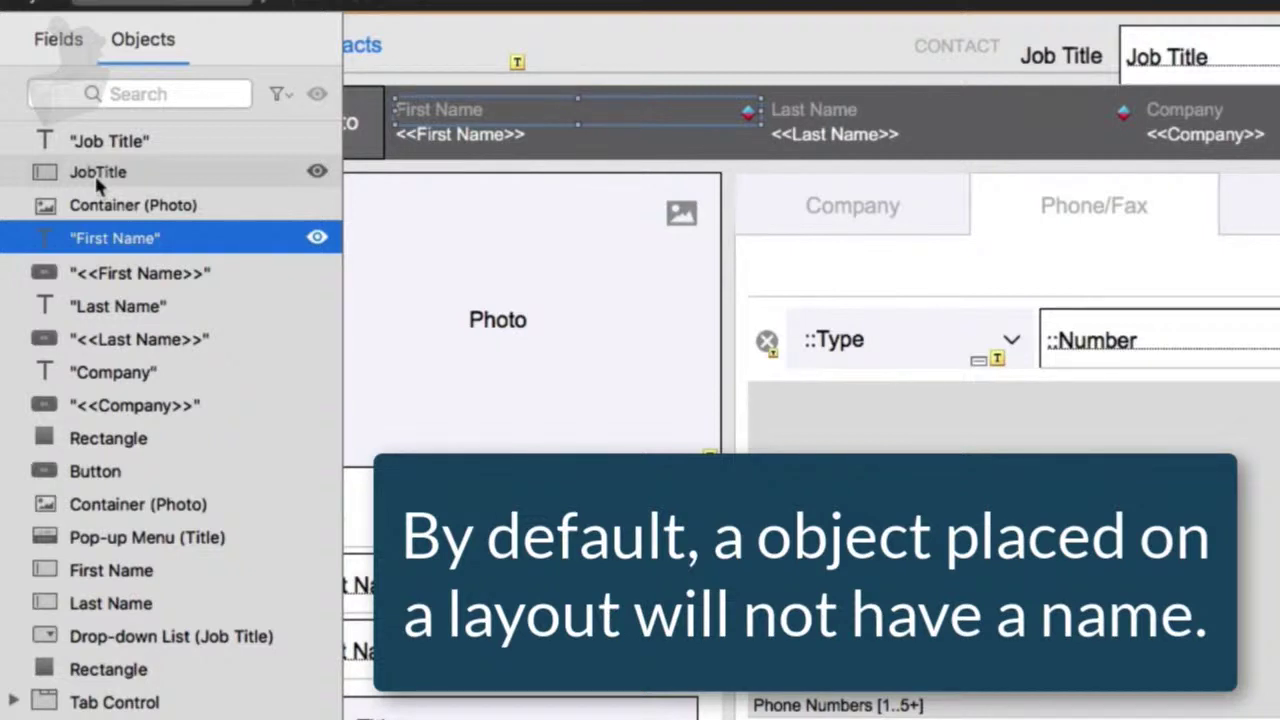
# - Select the header's photo container and give it the object name RubberDucky
pyautogui.click(120, 212)
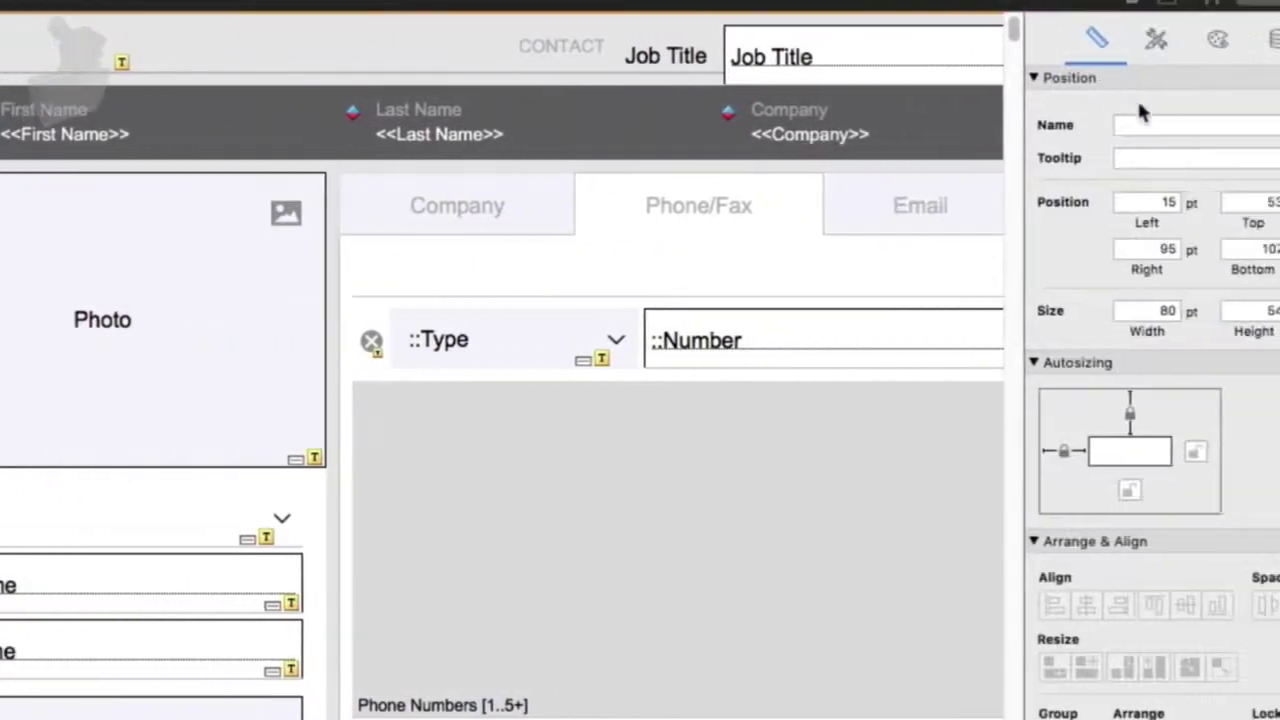
pyautogui.click(1146, 124)
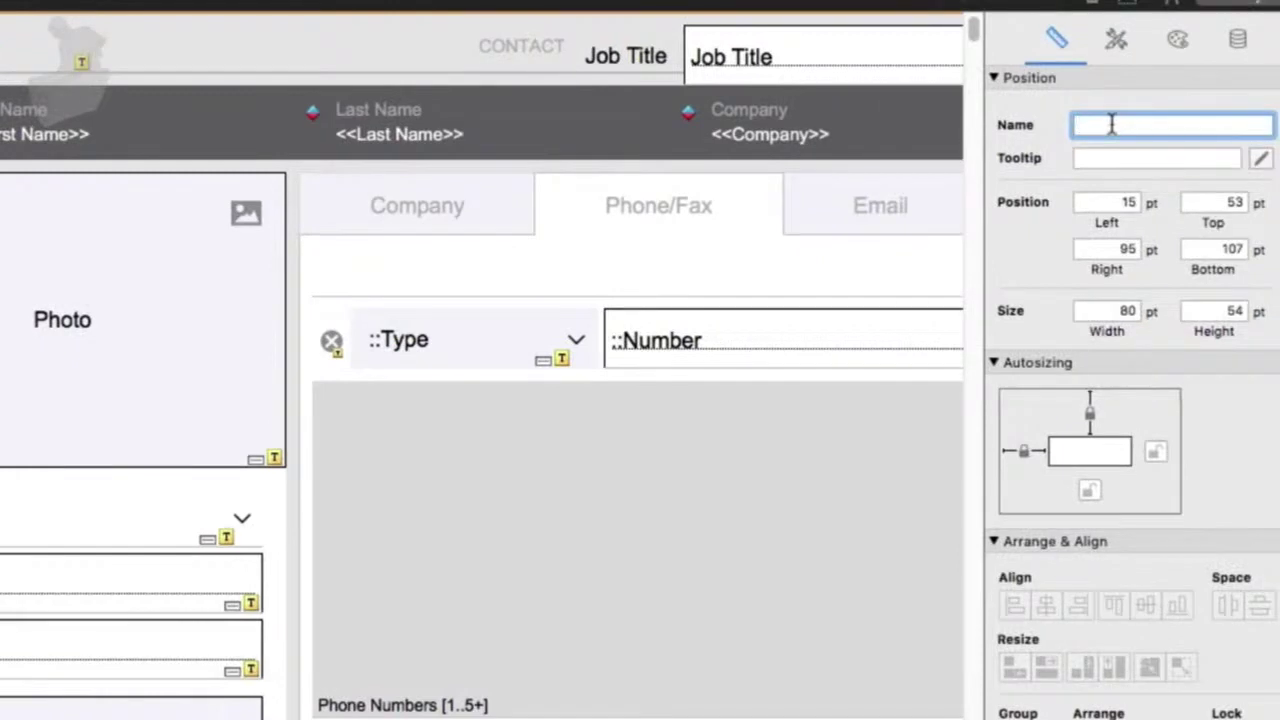
pyautogui.write('RubberDucky')
pyautogui.press('Return')
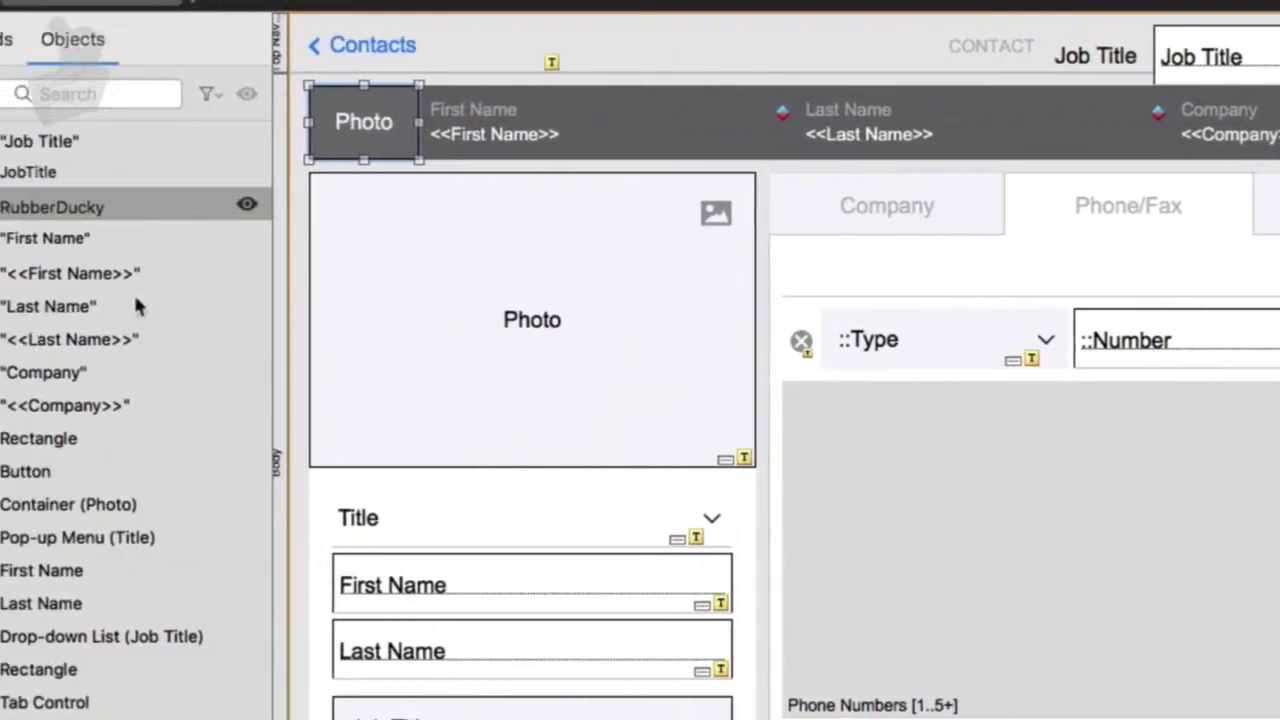
# - Check which field the RubberDucky container is linked to, keeping its current field
pyautogui.click(125, 210)
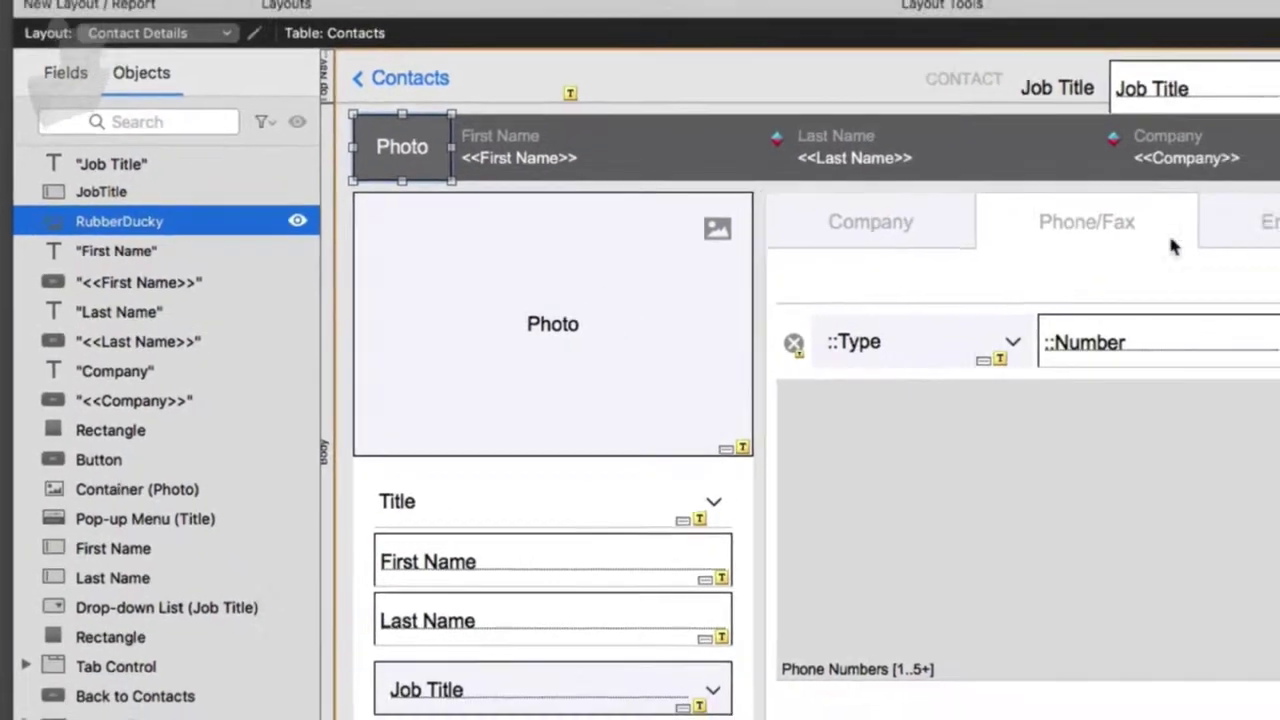
pyautogui.doubleClick(440, 136)
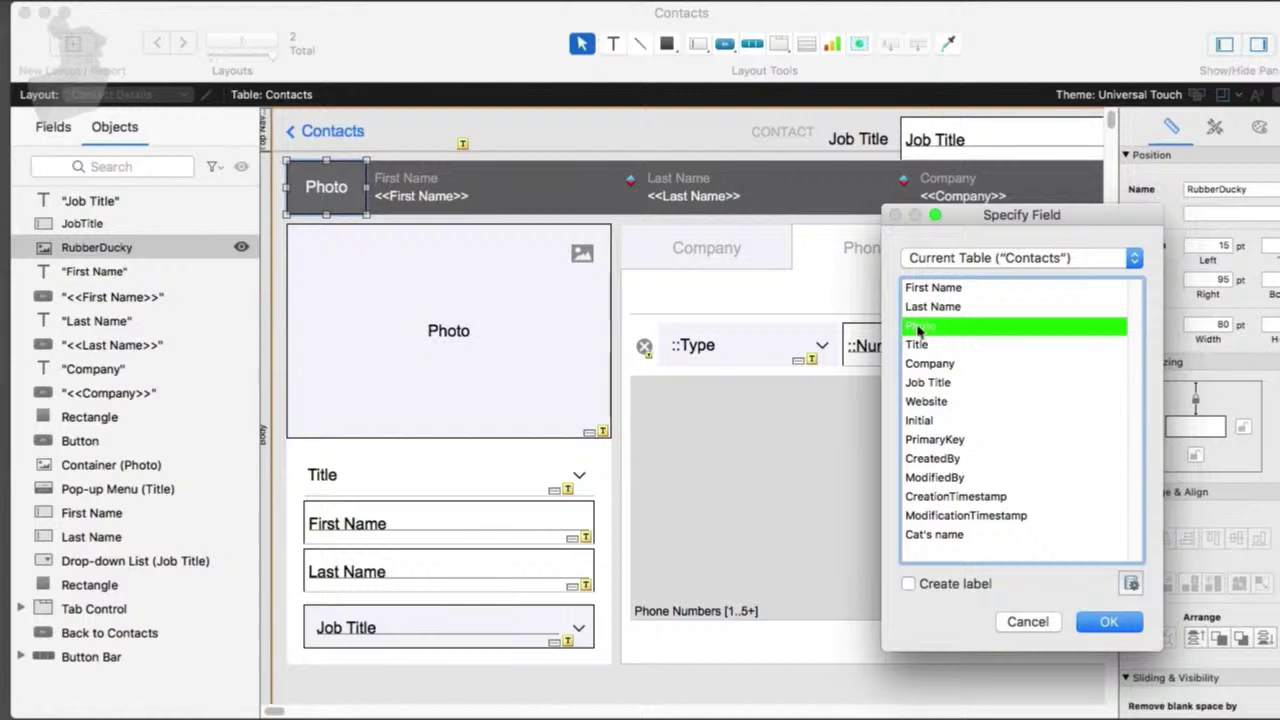
pyautogui.click(1138, 628)
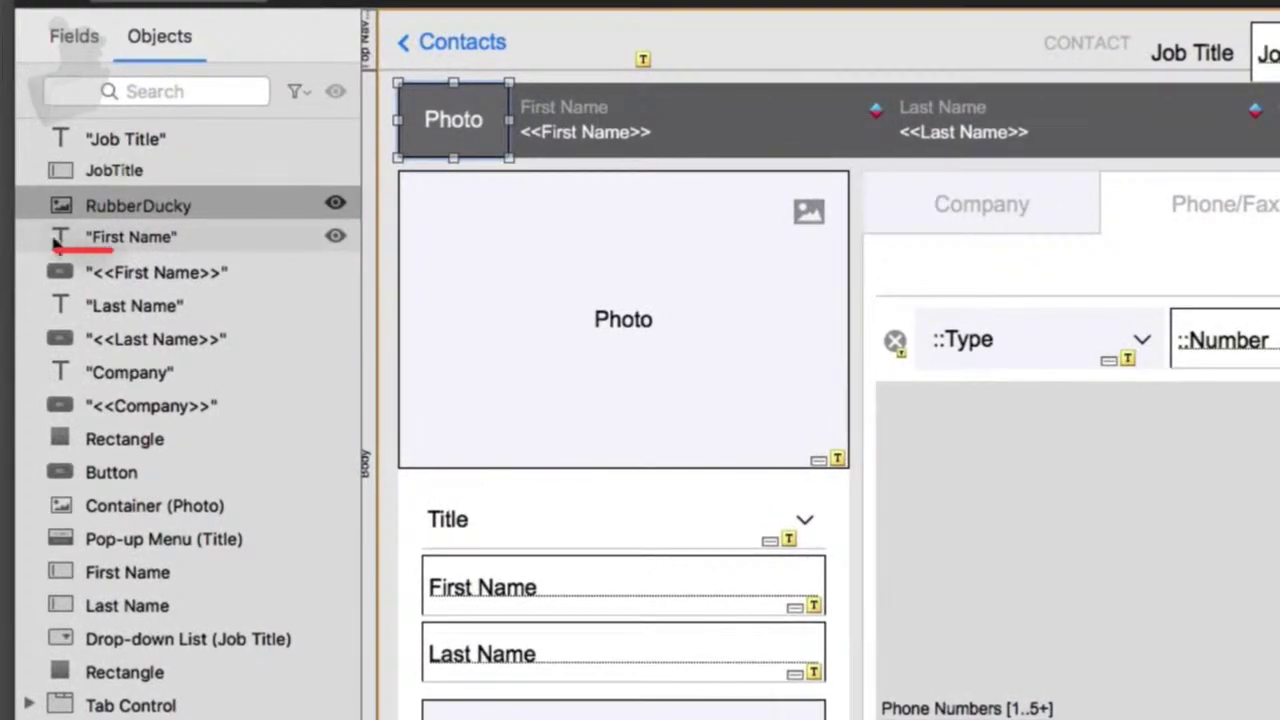
# - Select the "First Name" text and the "<<First Name>>" button in the object tree to locate them on the layout
pyautogui.click(108, 240)
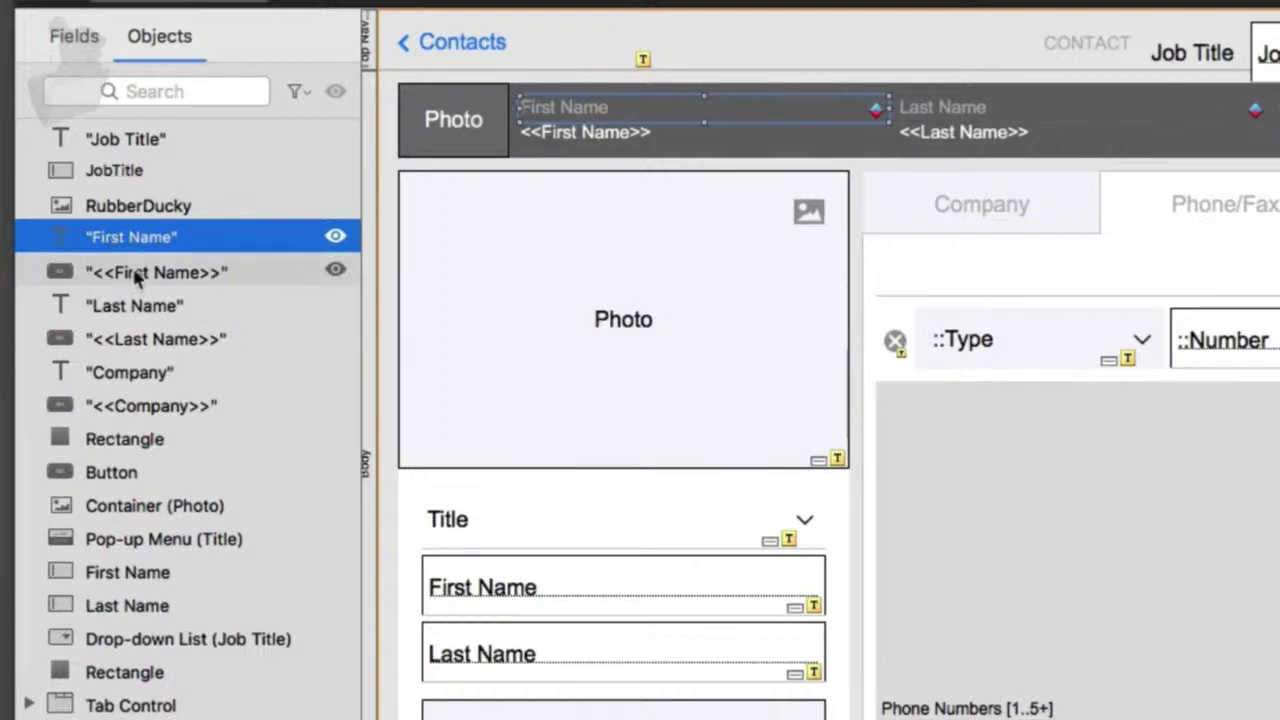
pyautogui.click(139, 277)
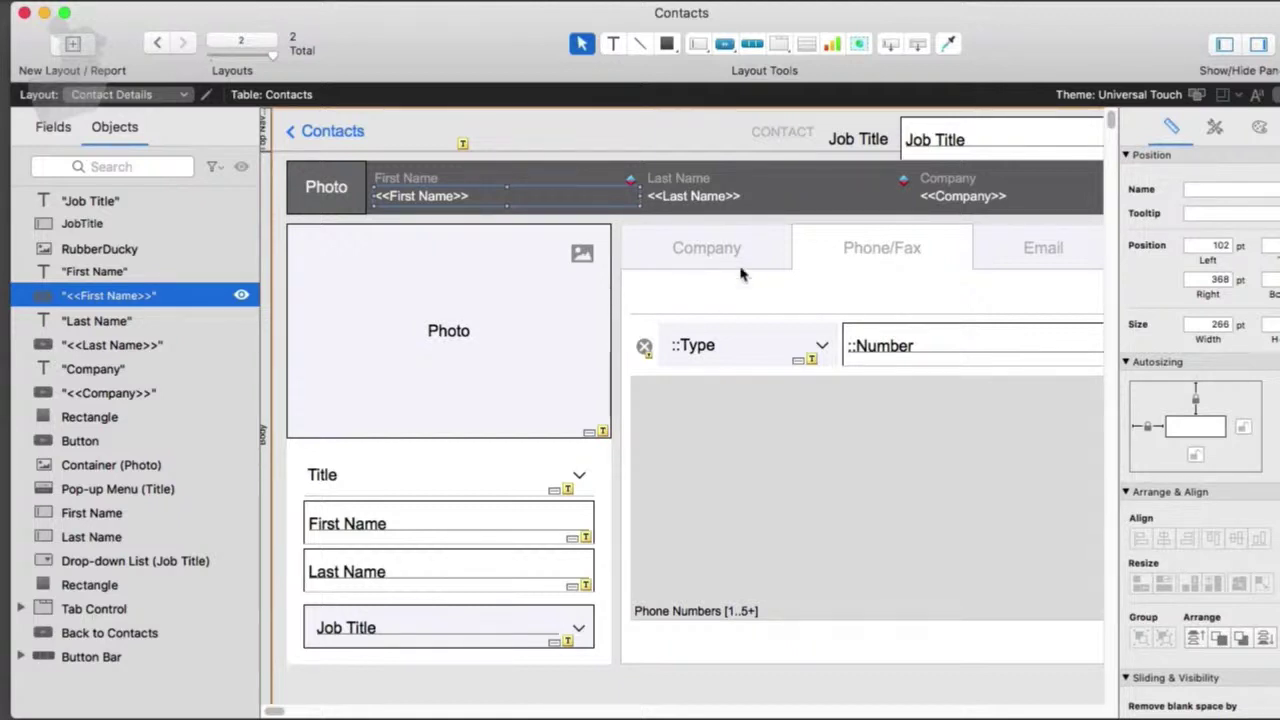
# - Duplicate the header's JobTitle edit box for the Job Title field with a label, and move the copied box onto the Phone/Fax tab
pyautogui.click(944, 144)
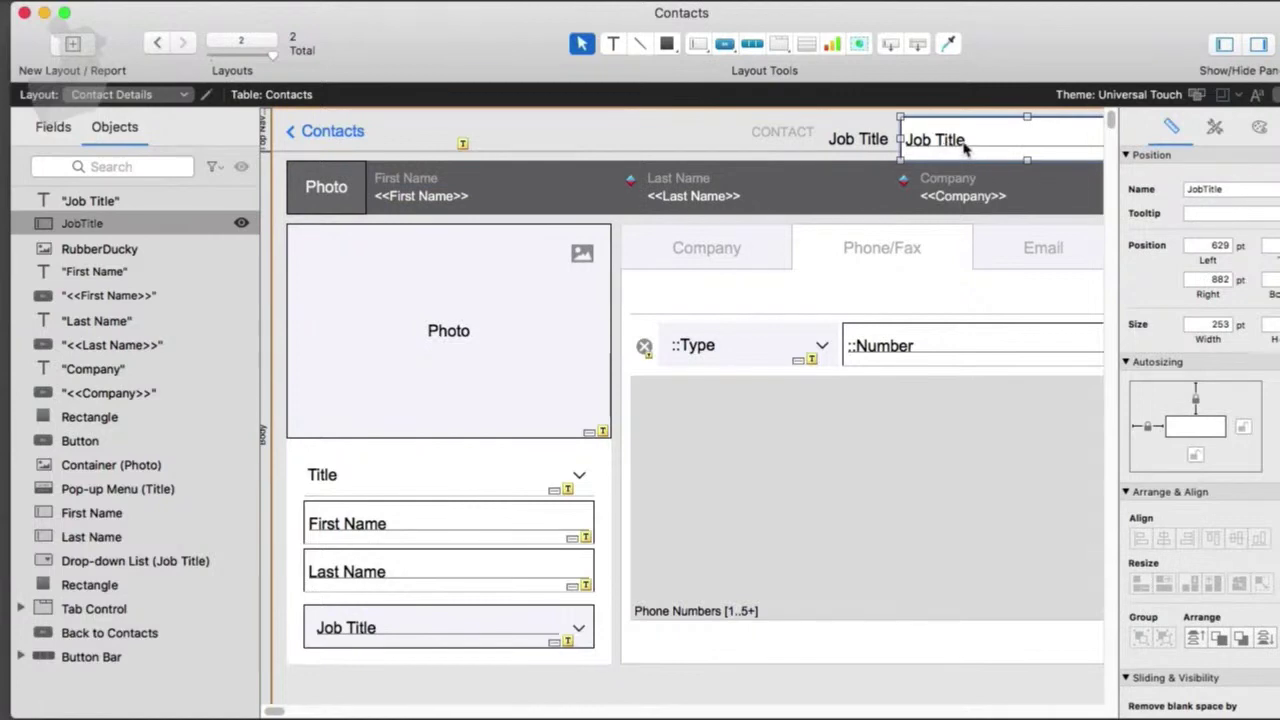
pyautogui.press('super+d')
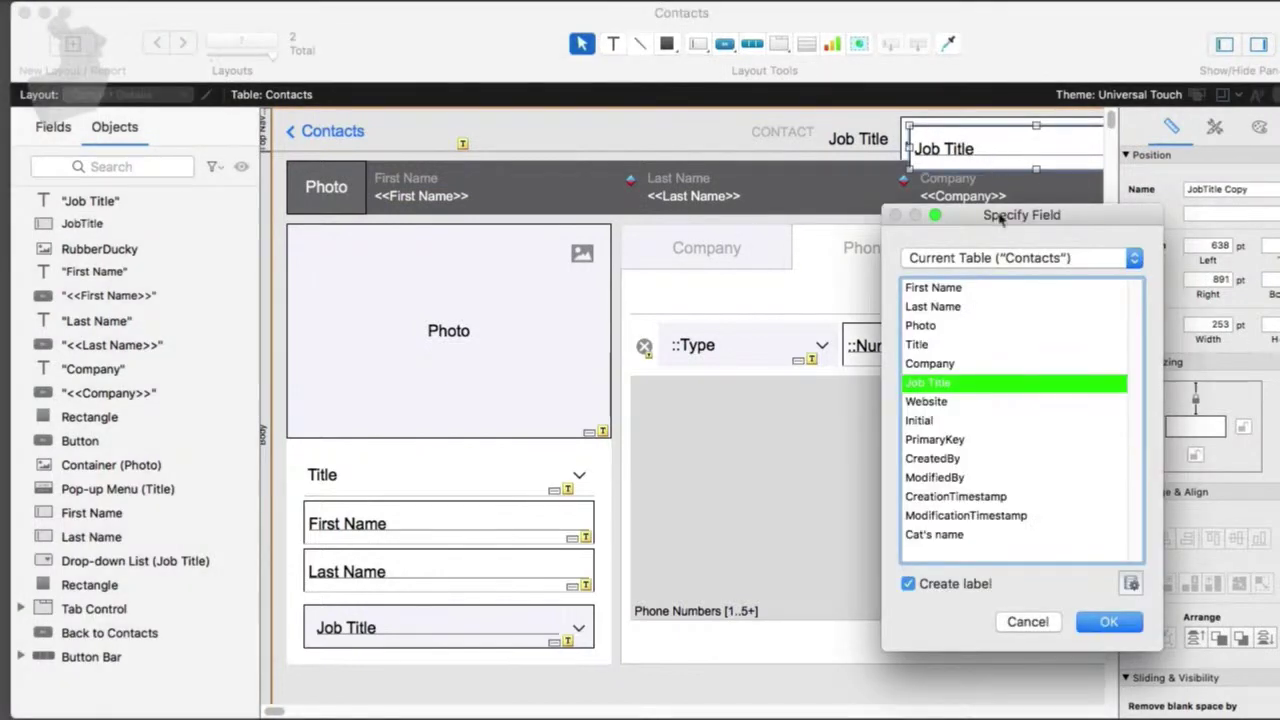
pyautogui.click(1109, 617)
pyautogui.moveTo(920, 149); pyautogui.dragTo(834, 265)
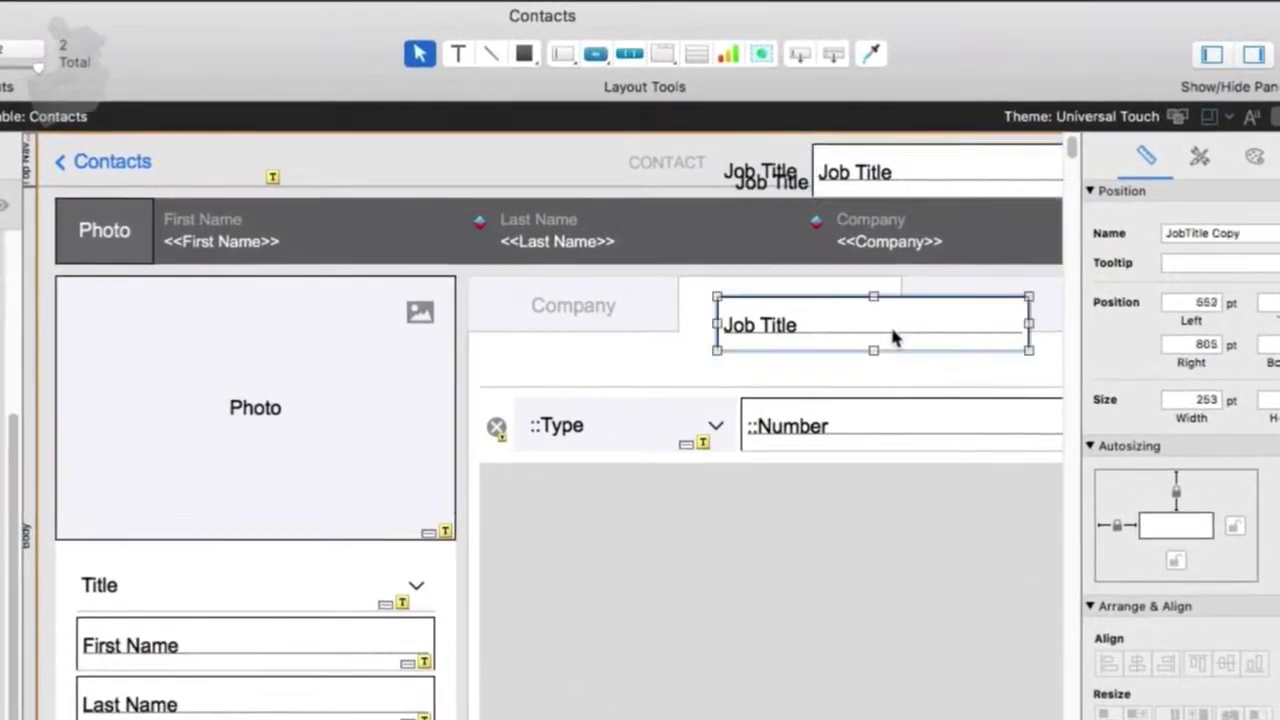
# - Check the duplicated edit box's object name and compare the field list with the object list
pyautogui.click(1213, 233)
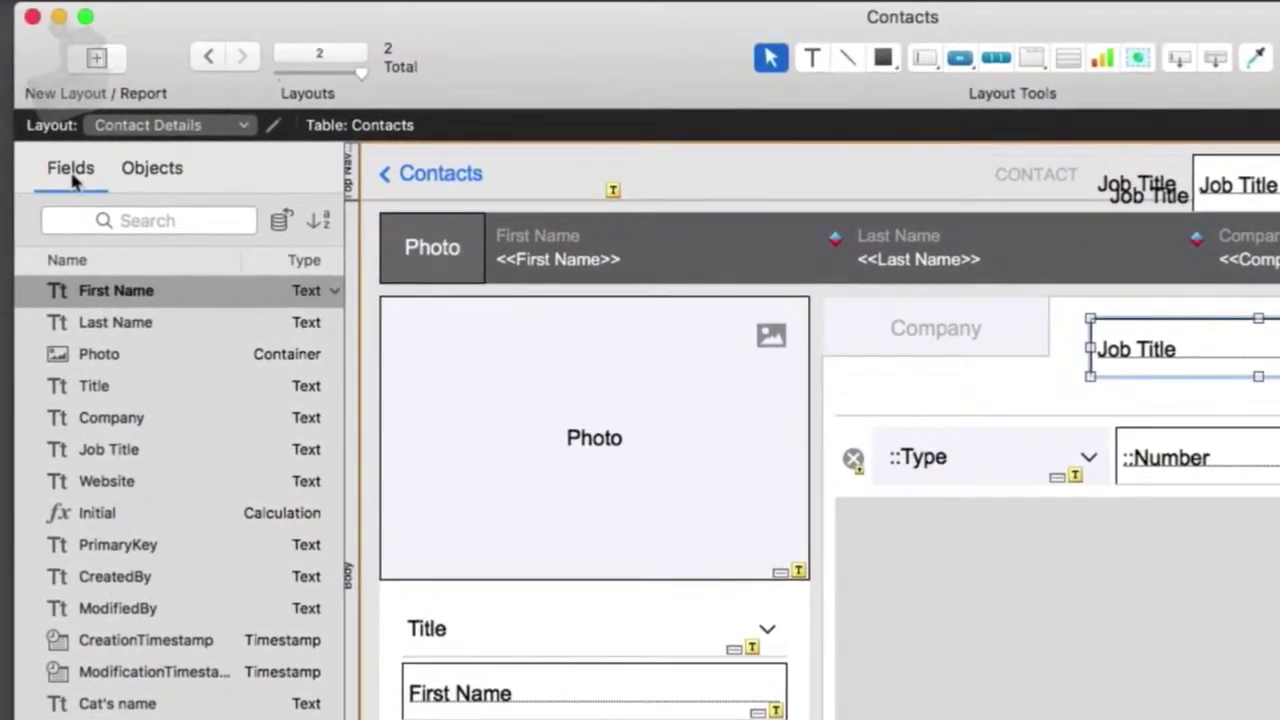
pyautogui.click(145, 172)
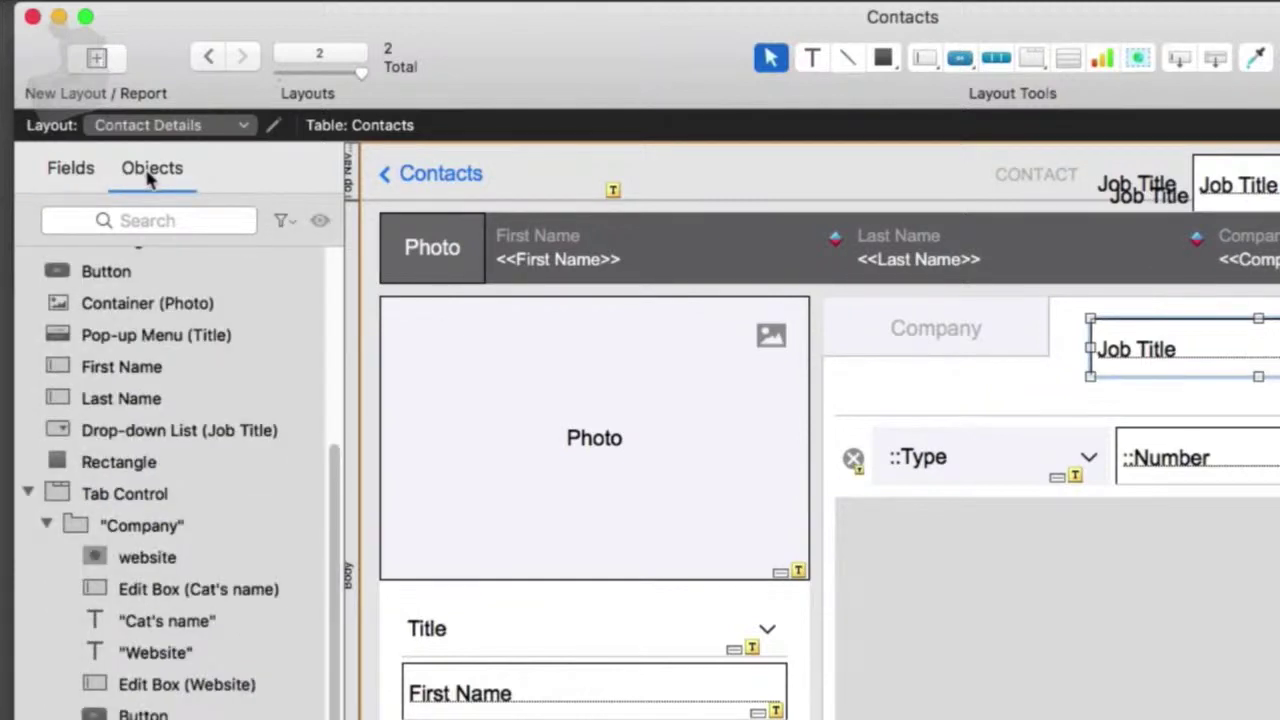
# - Group the First Name, Last Name and Job Title fields below the photo
pyautogui.click(628, 706)
pyautogui.keyDown('shift'); pyautogui.click(566, 706); pyautogui.keyUp('shift')
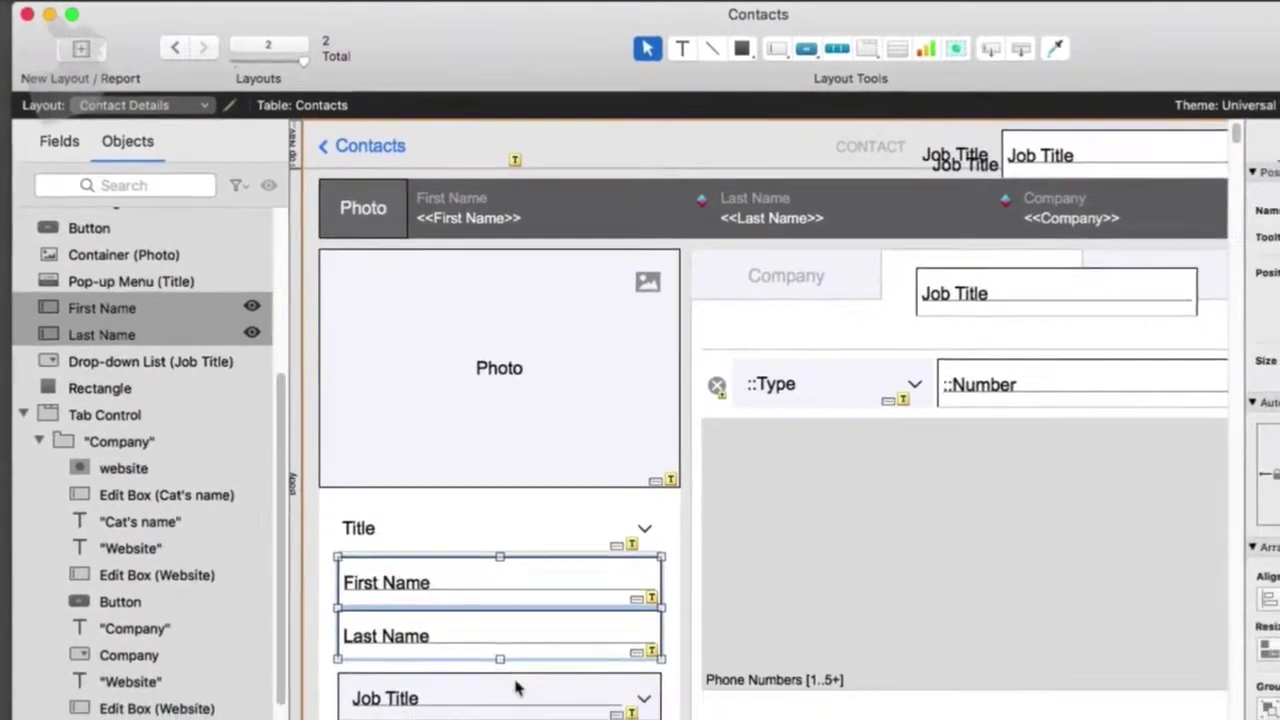
pyautogui.keyDown('shift'); pyautogui.click(480, 640); pyautogui.keyUp('shift')
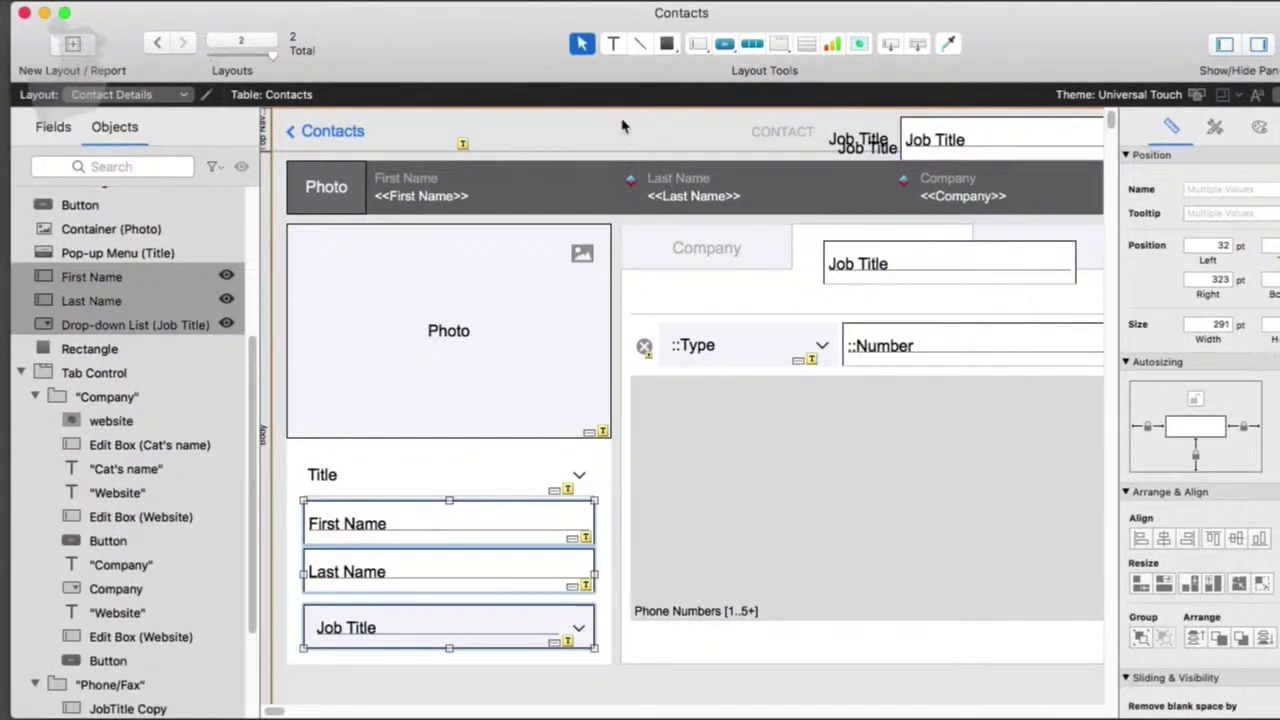
pyautogui.click(597, 2)
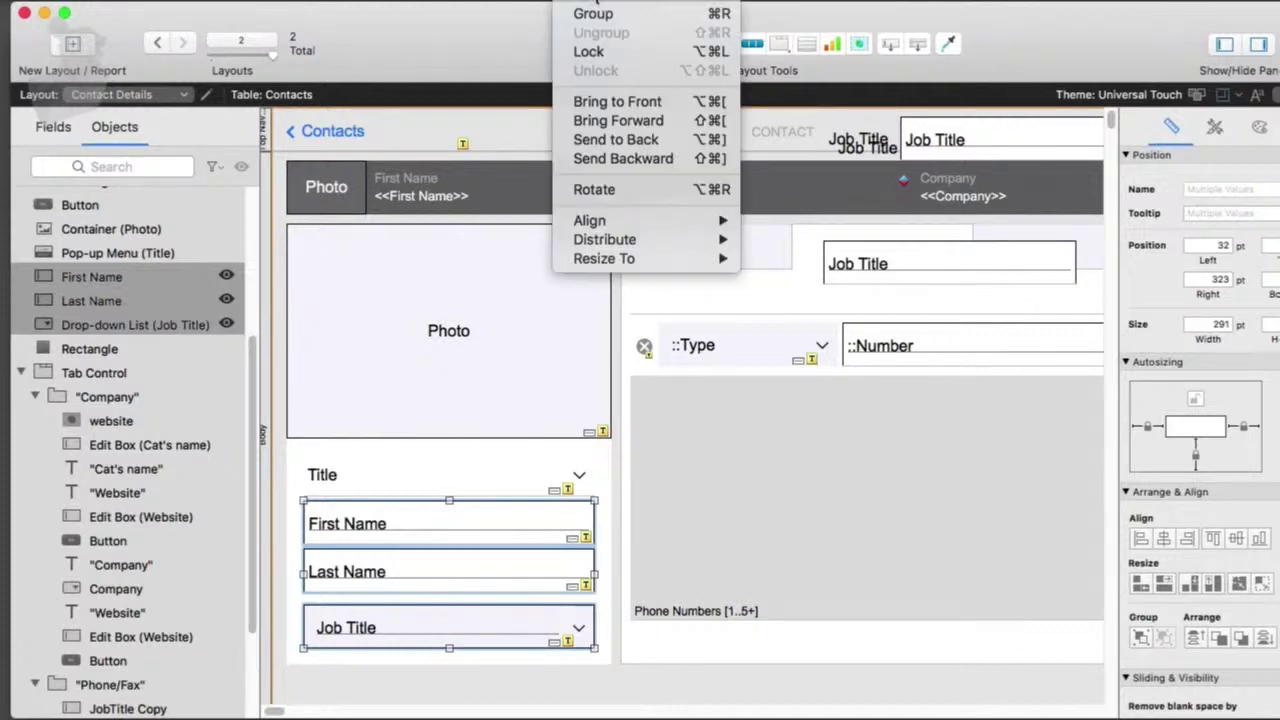
pyautogui.click(580, 12)
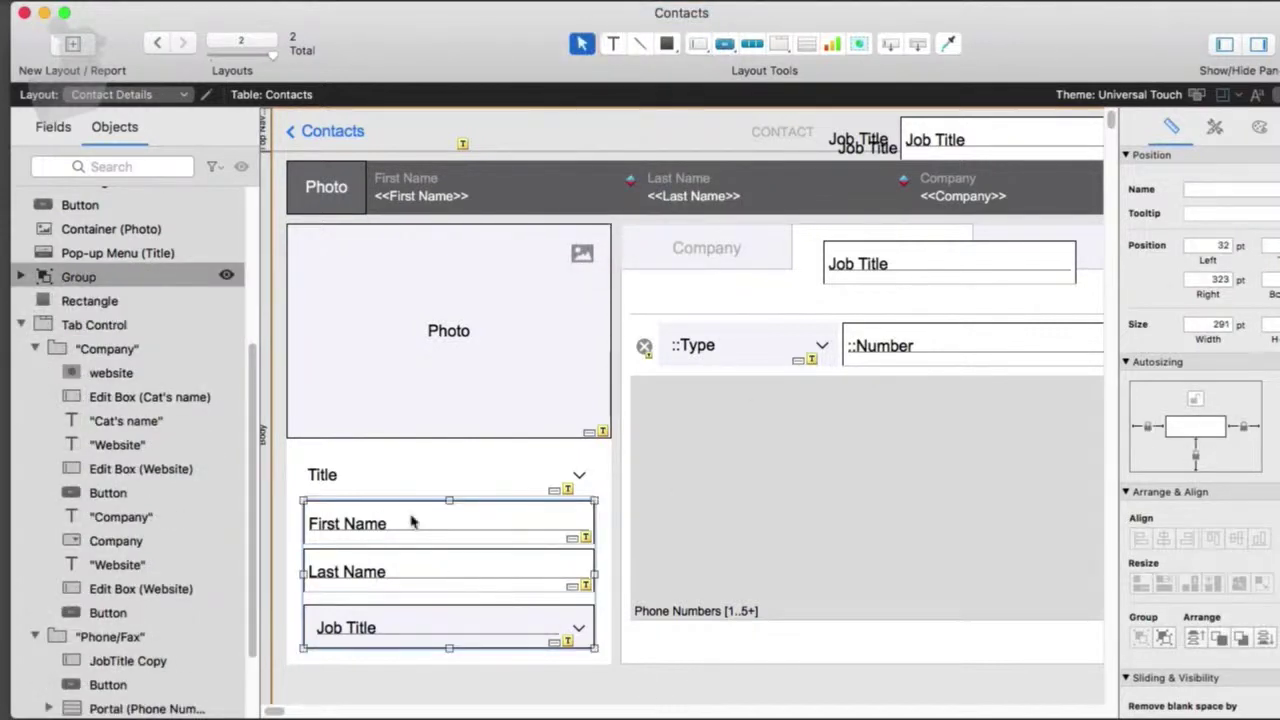
# - Expand the new group in the object tree and select the Last Name field inside the group
pyautogui.click(23, 275)
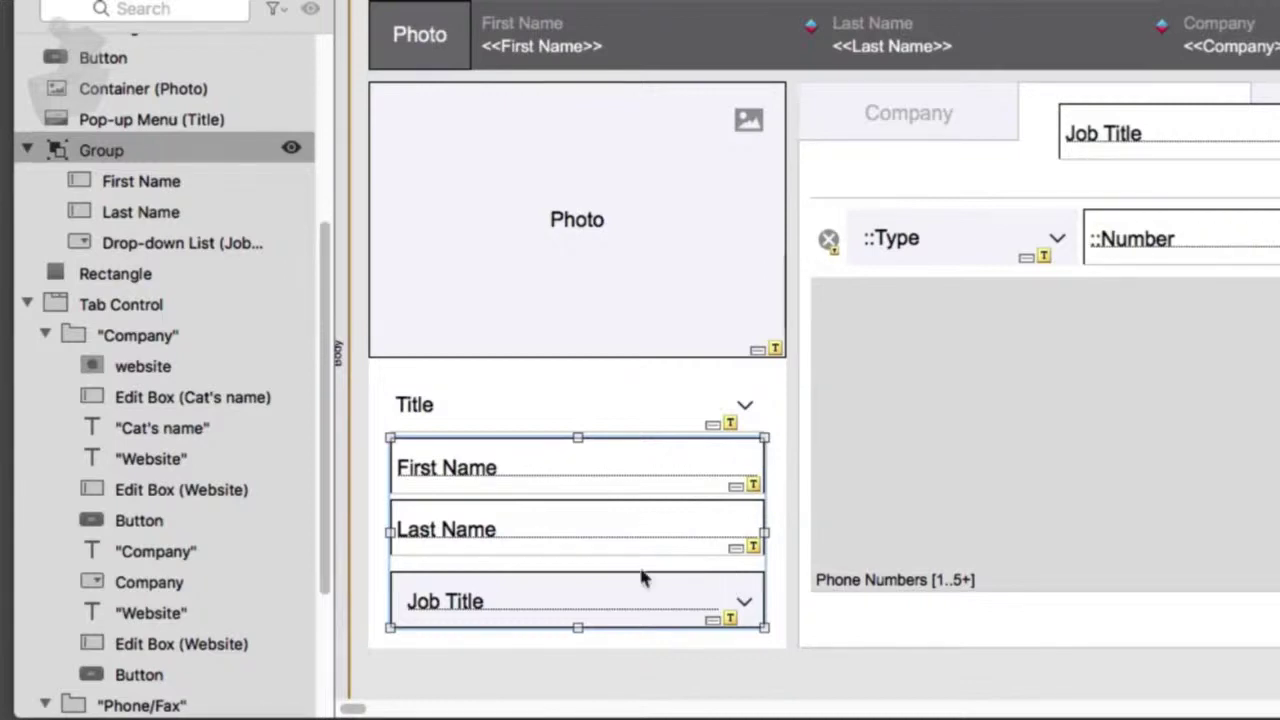
pyautogui.click(701, 545)
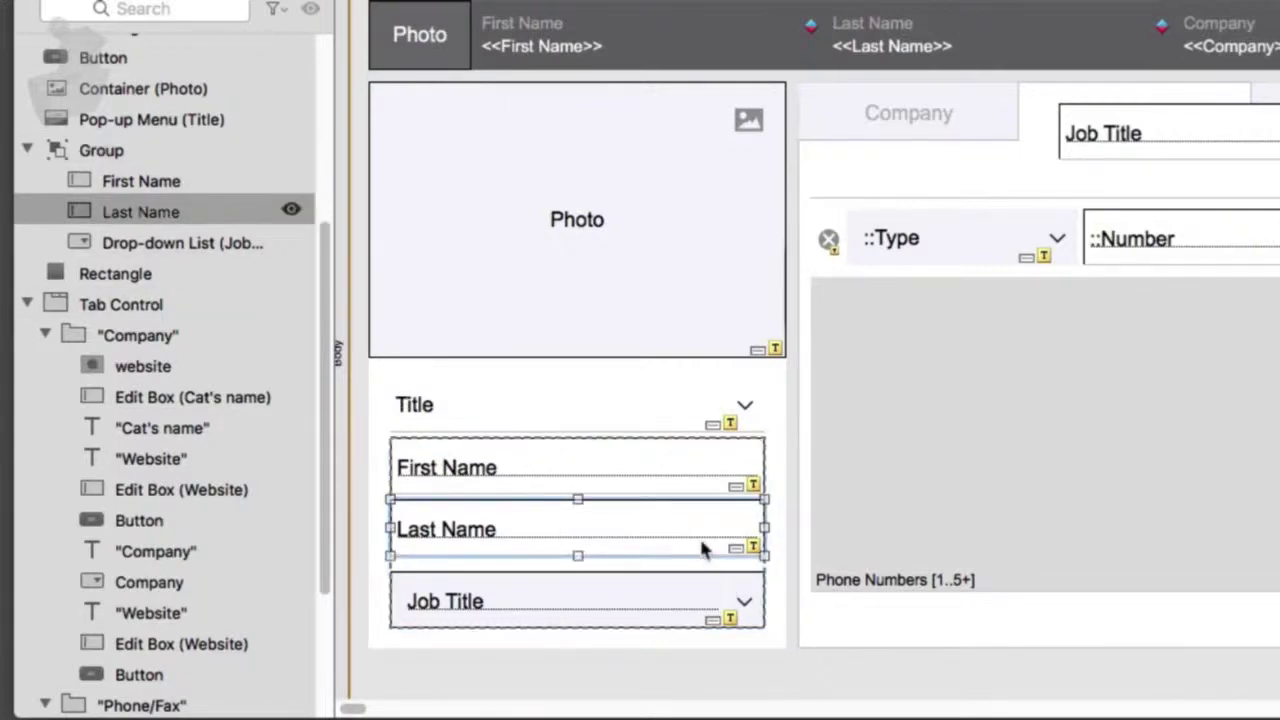
pyautogui.click(799, 493)
pyautogui.click(778, 488)
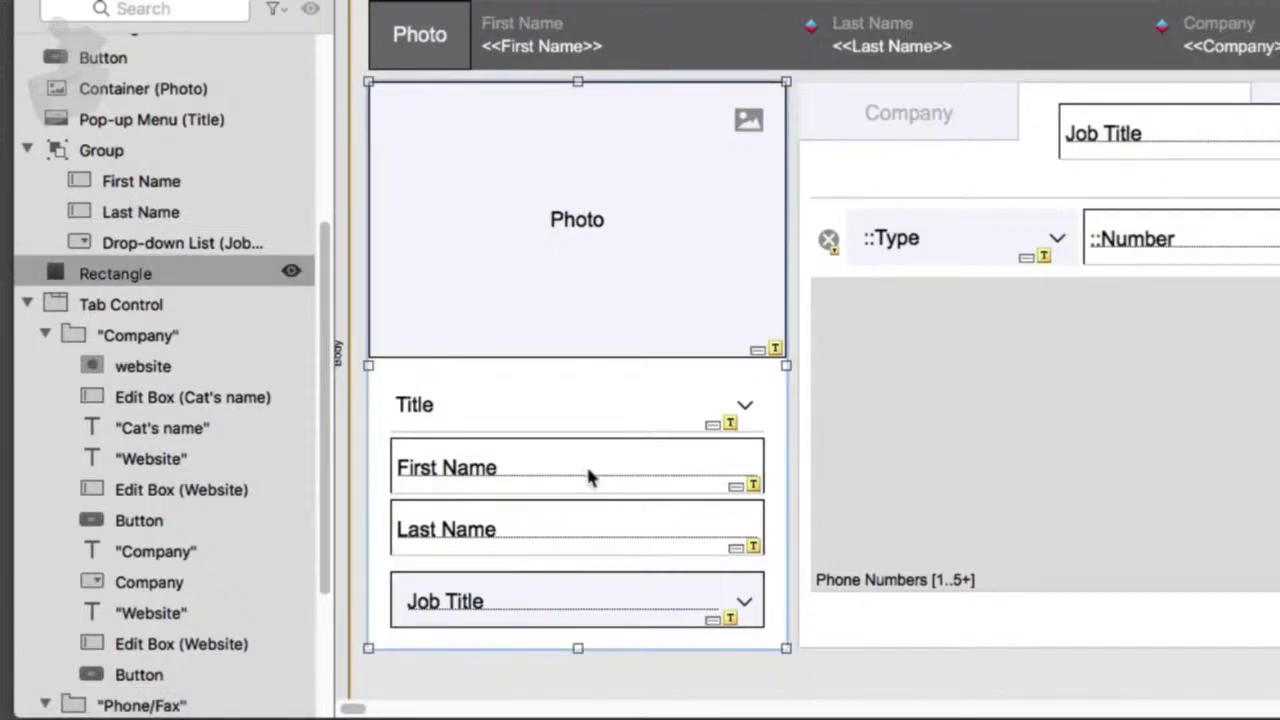
pyautogui.click(635, 465)
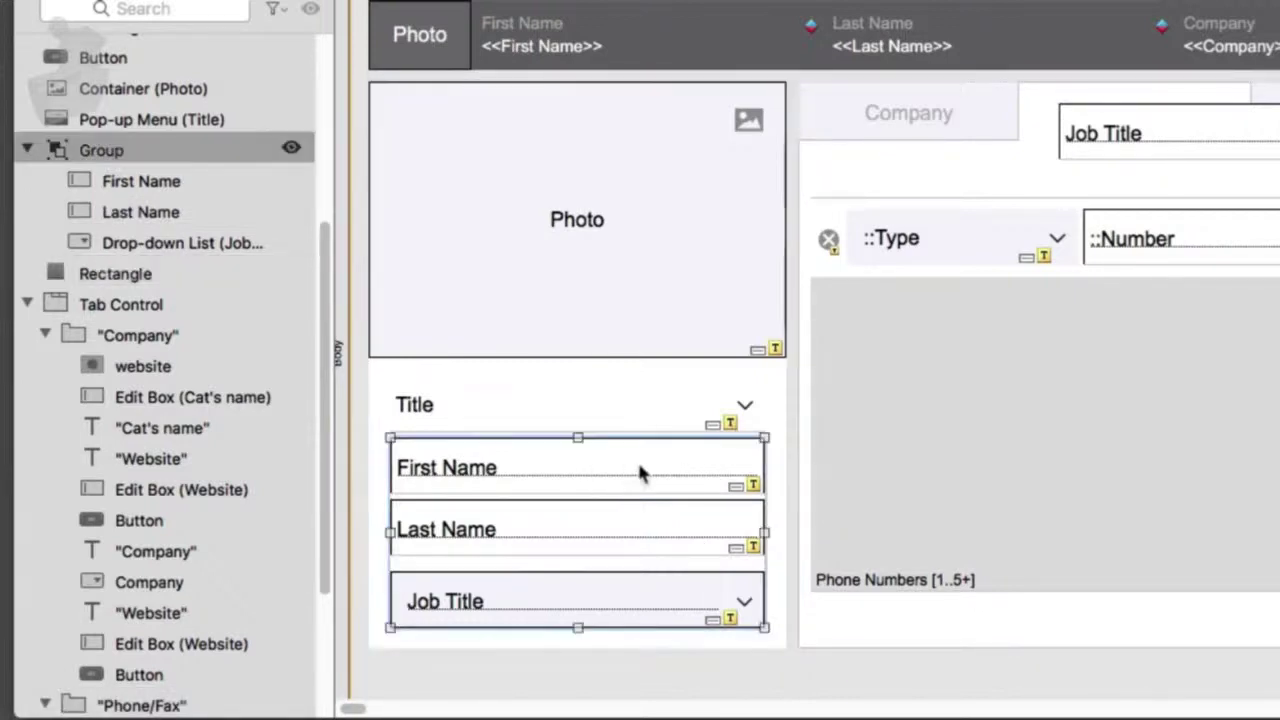
pyautogui.click(646, 539)
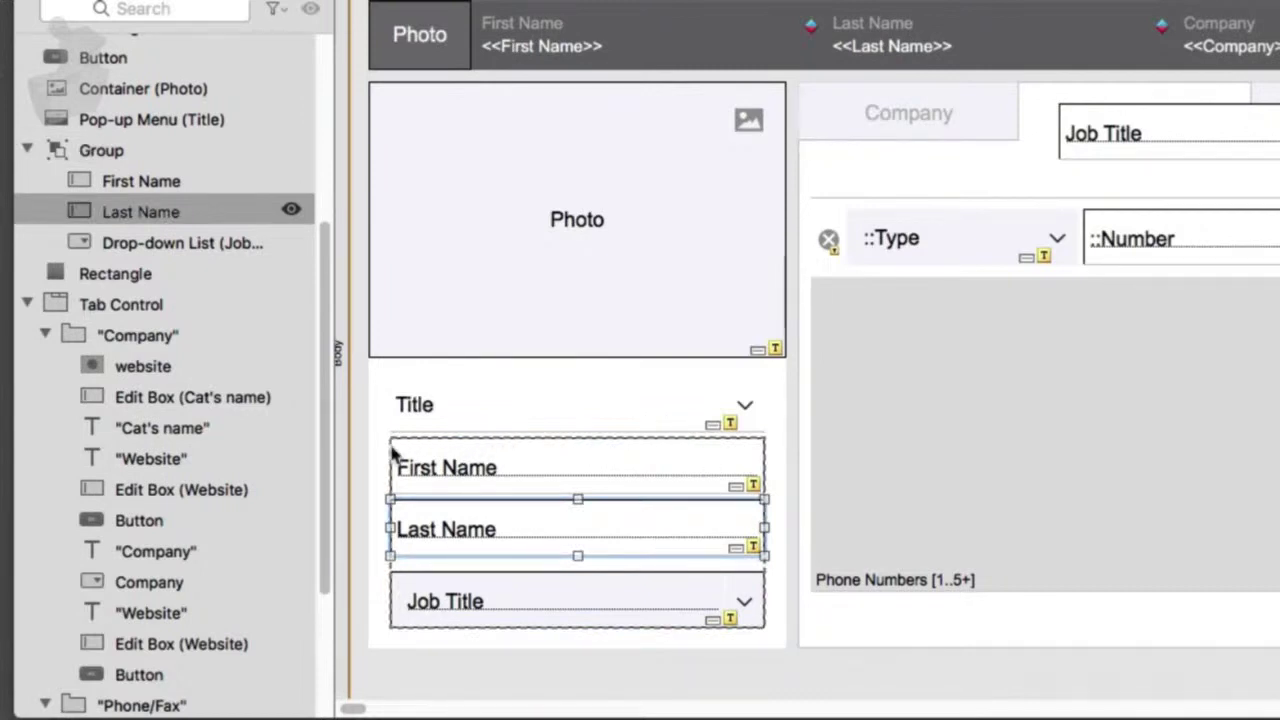
# - Widen the grouped Last Name field to about 496 pt so it extends across the phone numbers area
pyautogui.press('super+plus')
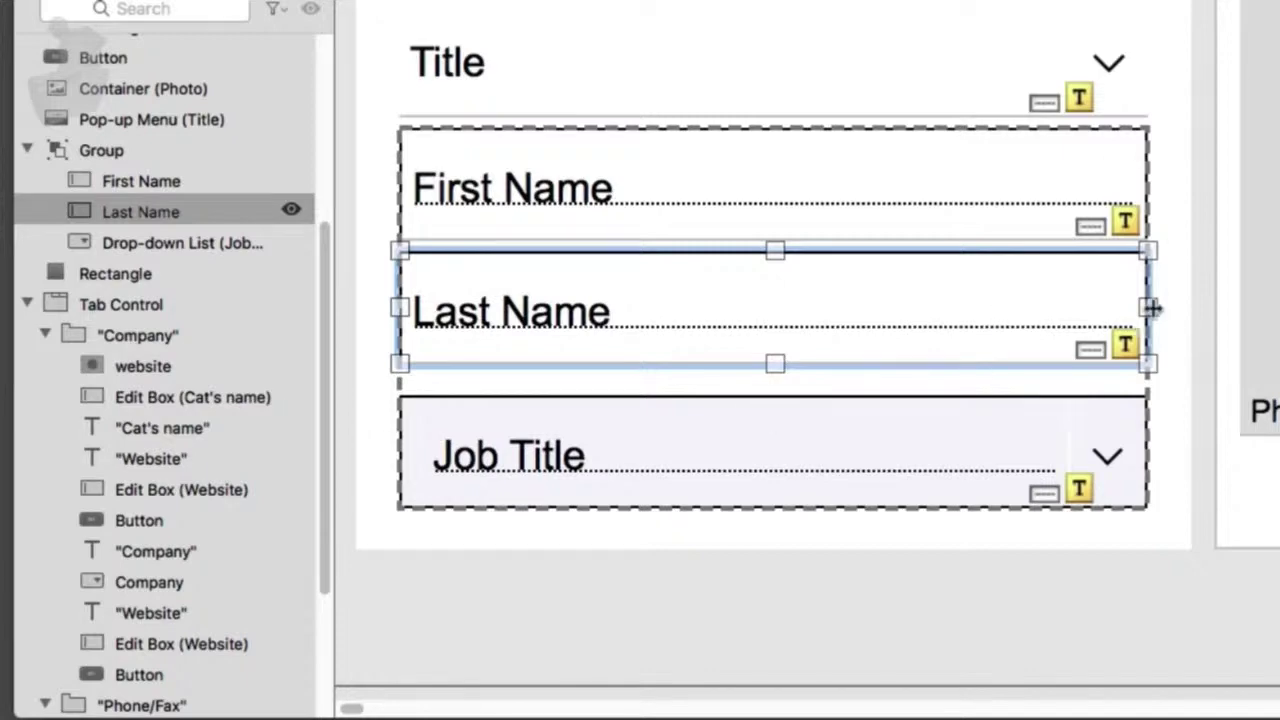
pyautogui.moveTo(1150, 308); pyautogui.dragTo(916, 383)
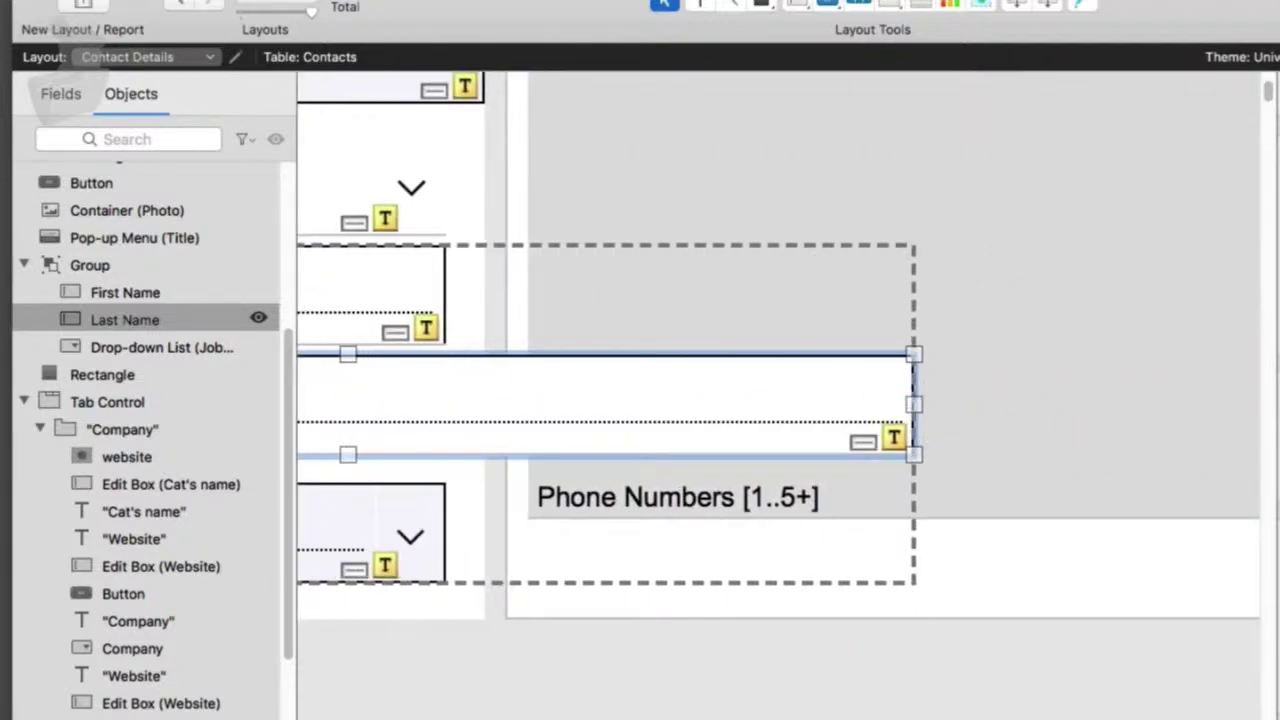
pyautogui.hscroll(-3, 780, 400)
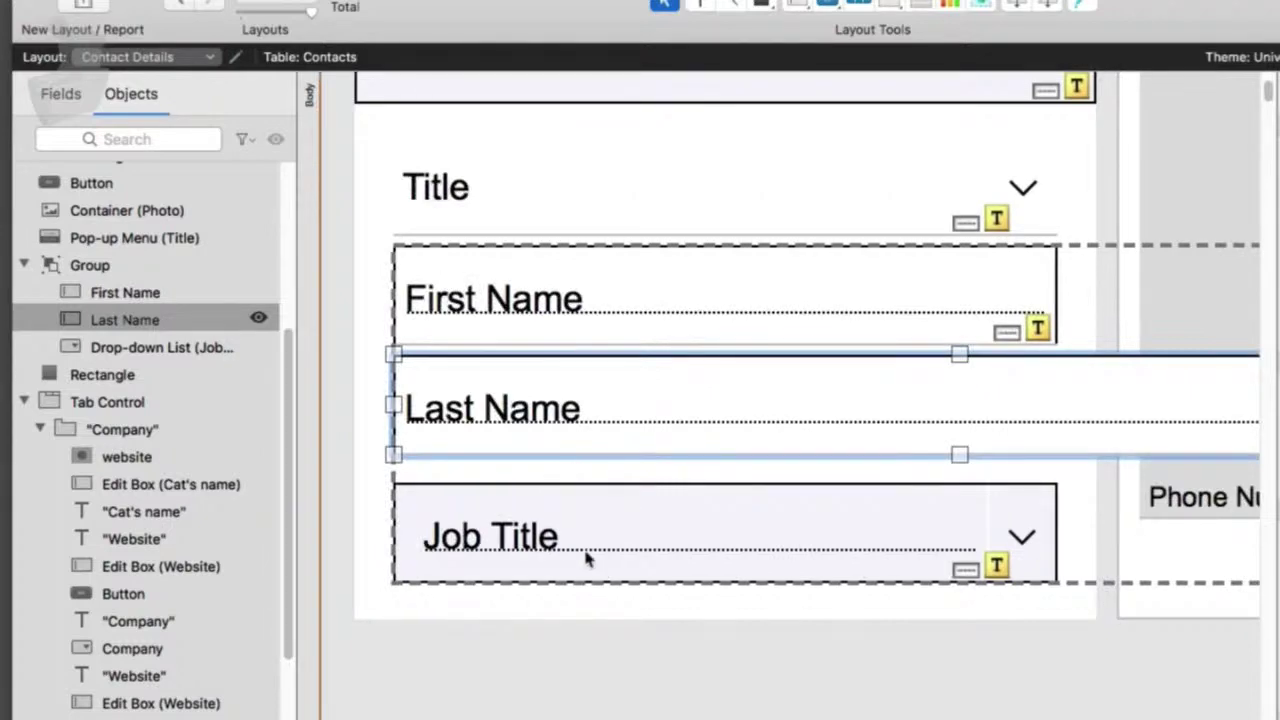
# - Hide the widened Last Name field inside the group on the layout
pyautogui.scroll(10, 651, 514)
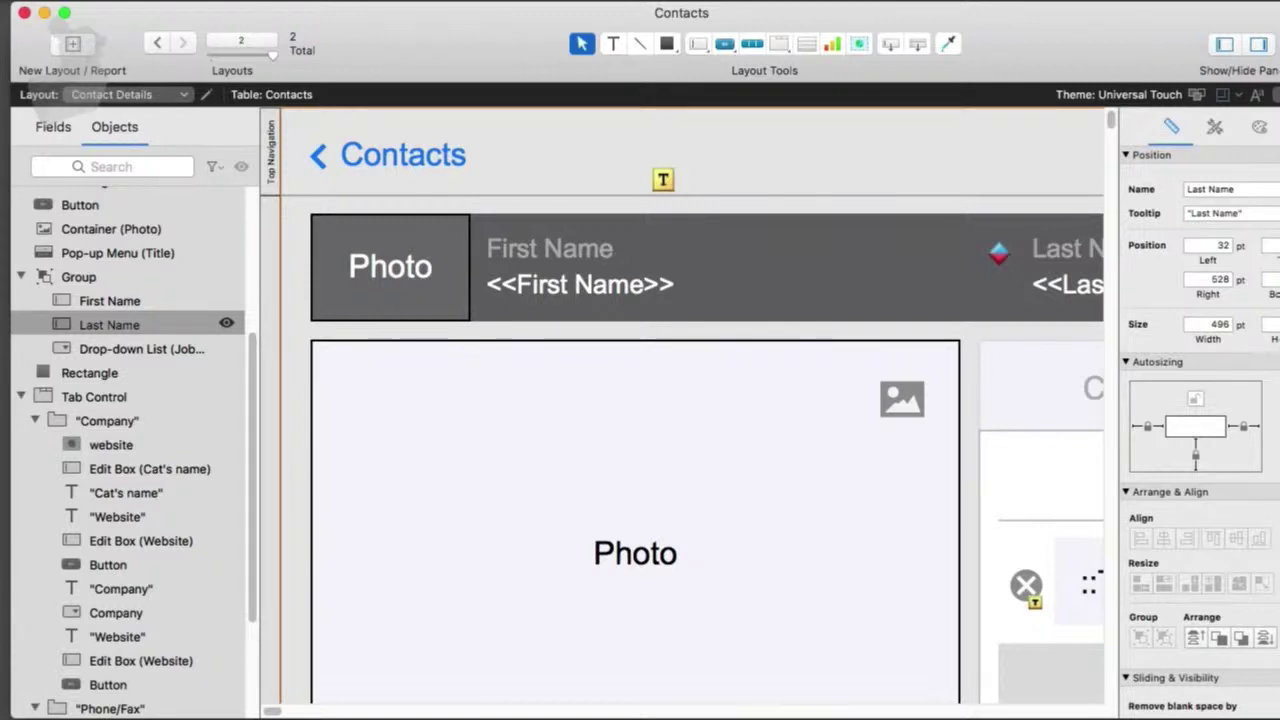
pyautogui.scroll(-5, 960, 545)
pyautogui.scroll(-7, 960, 547)
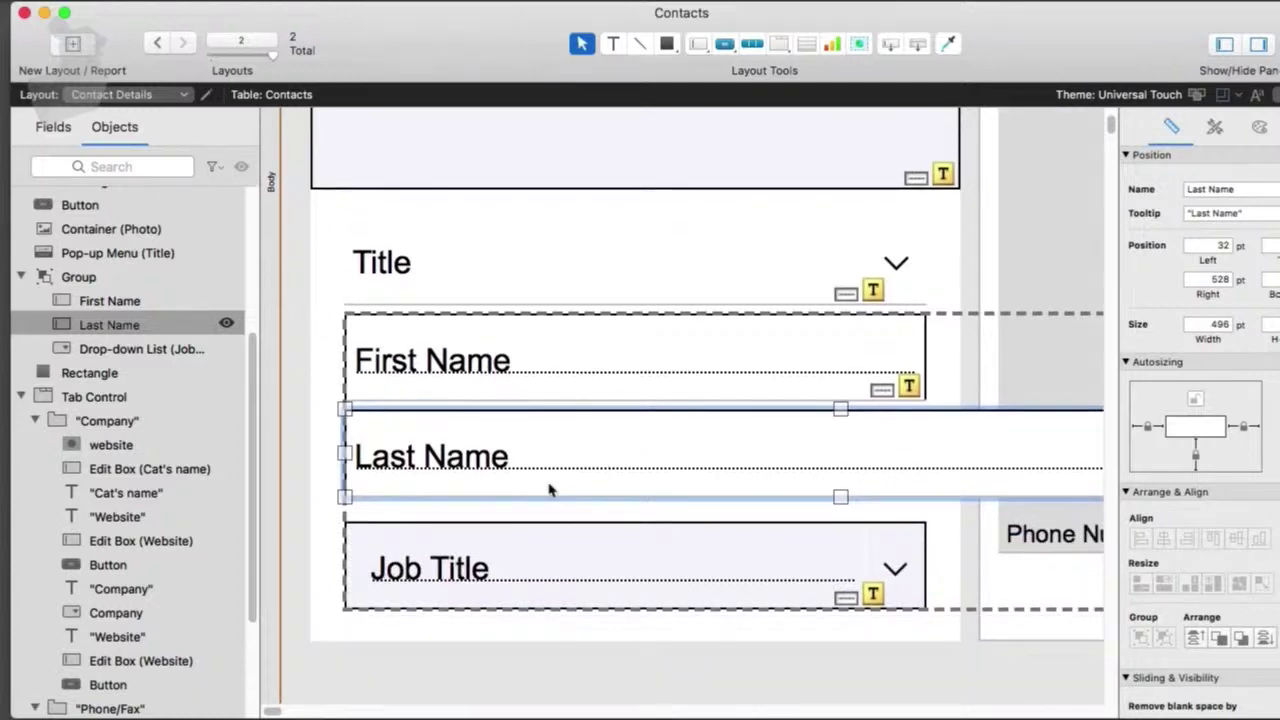
pyautogui.click(226, 323)
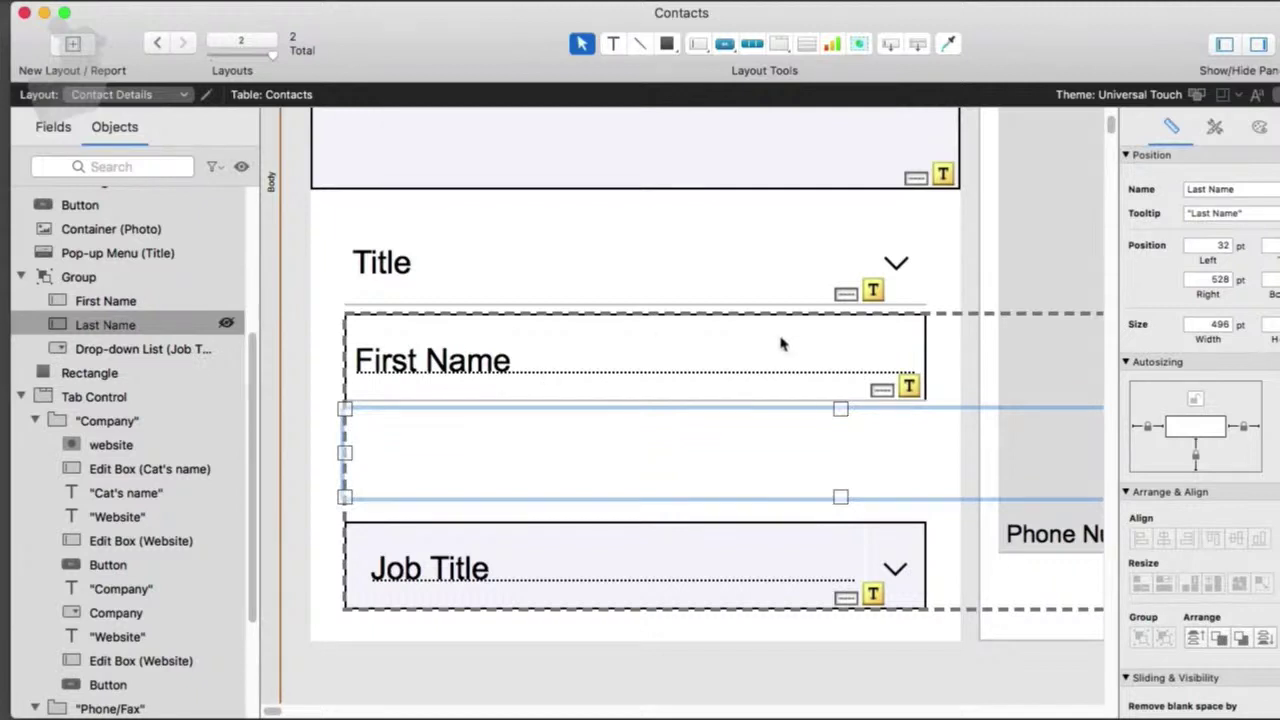